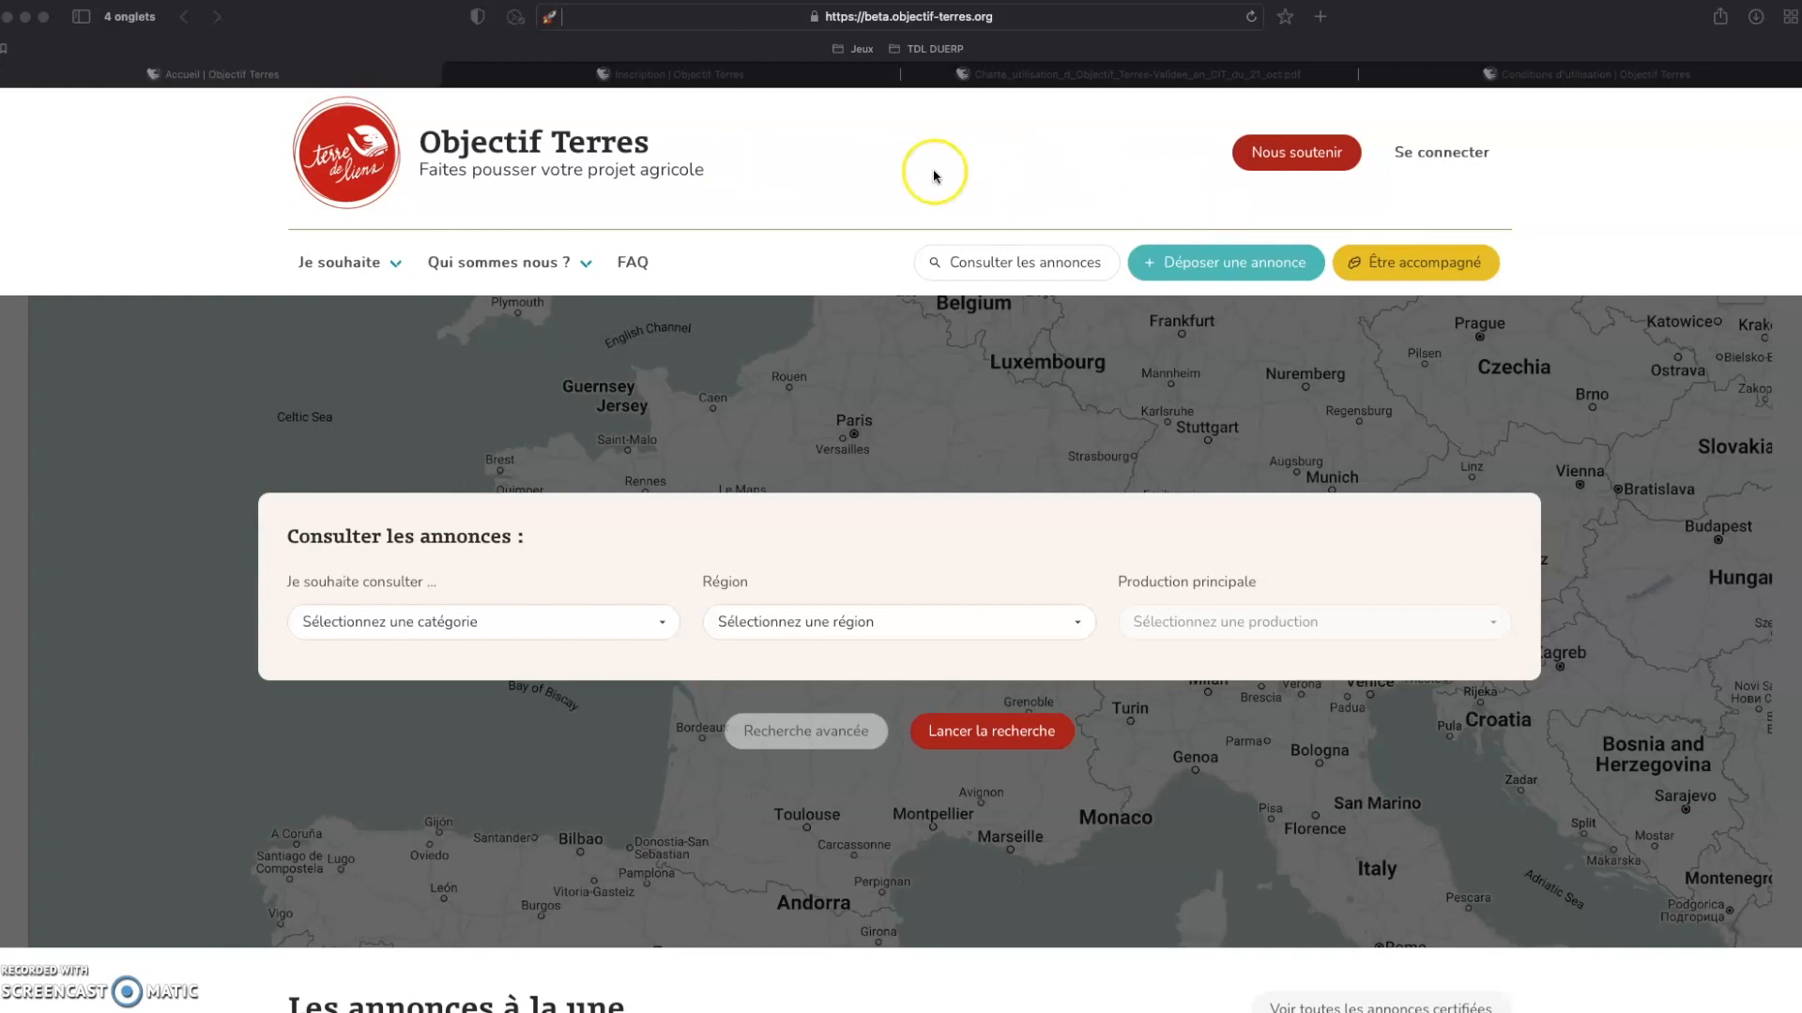
- Open the account creation form from the Objectif Terres login page
click(1144, 134)
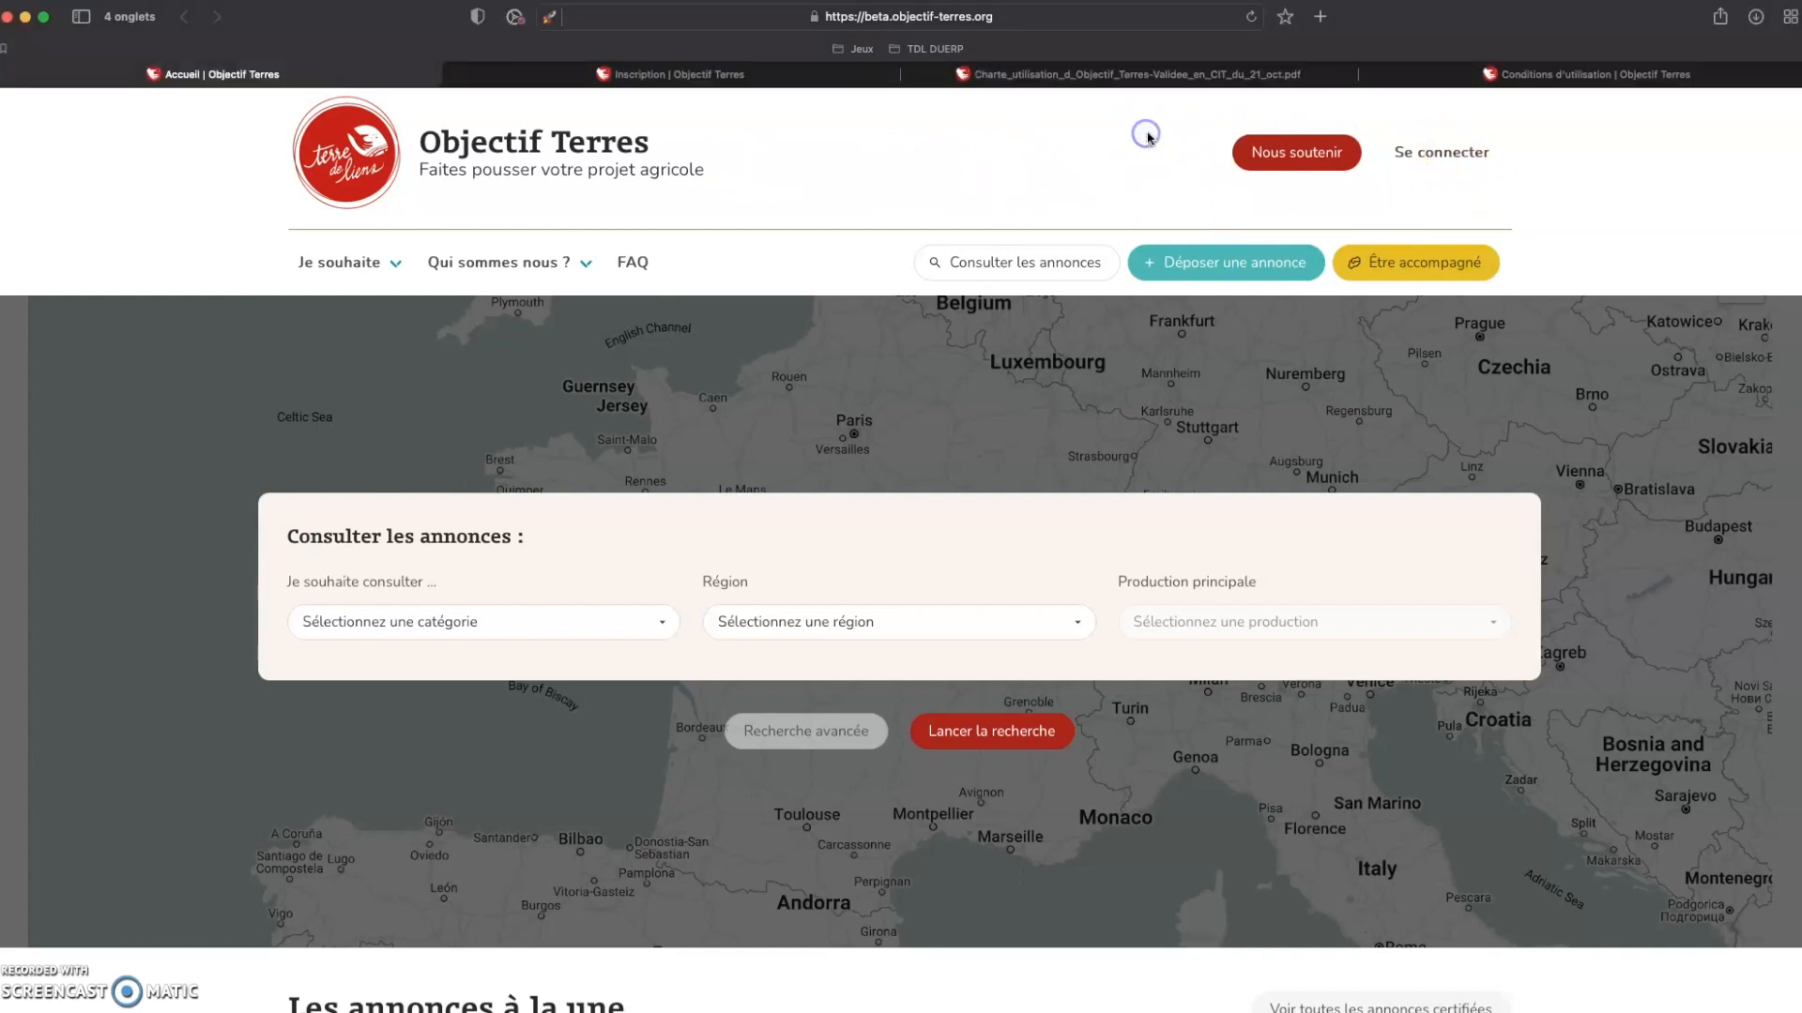
click(1478, 155)
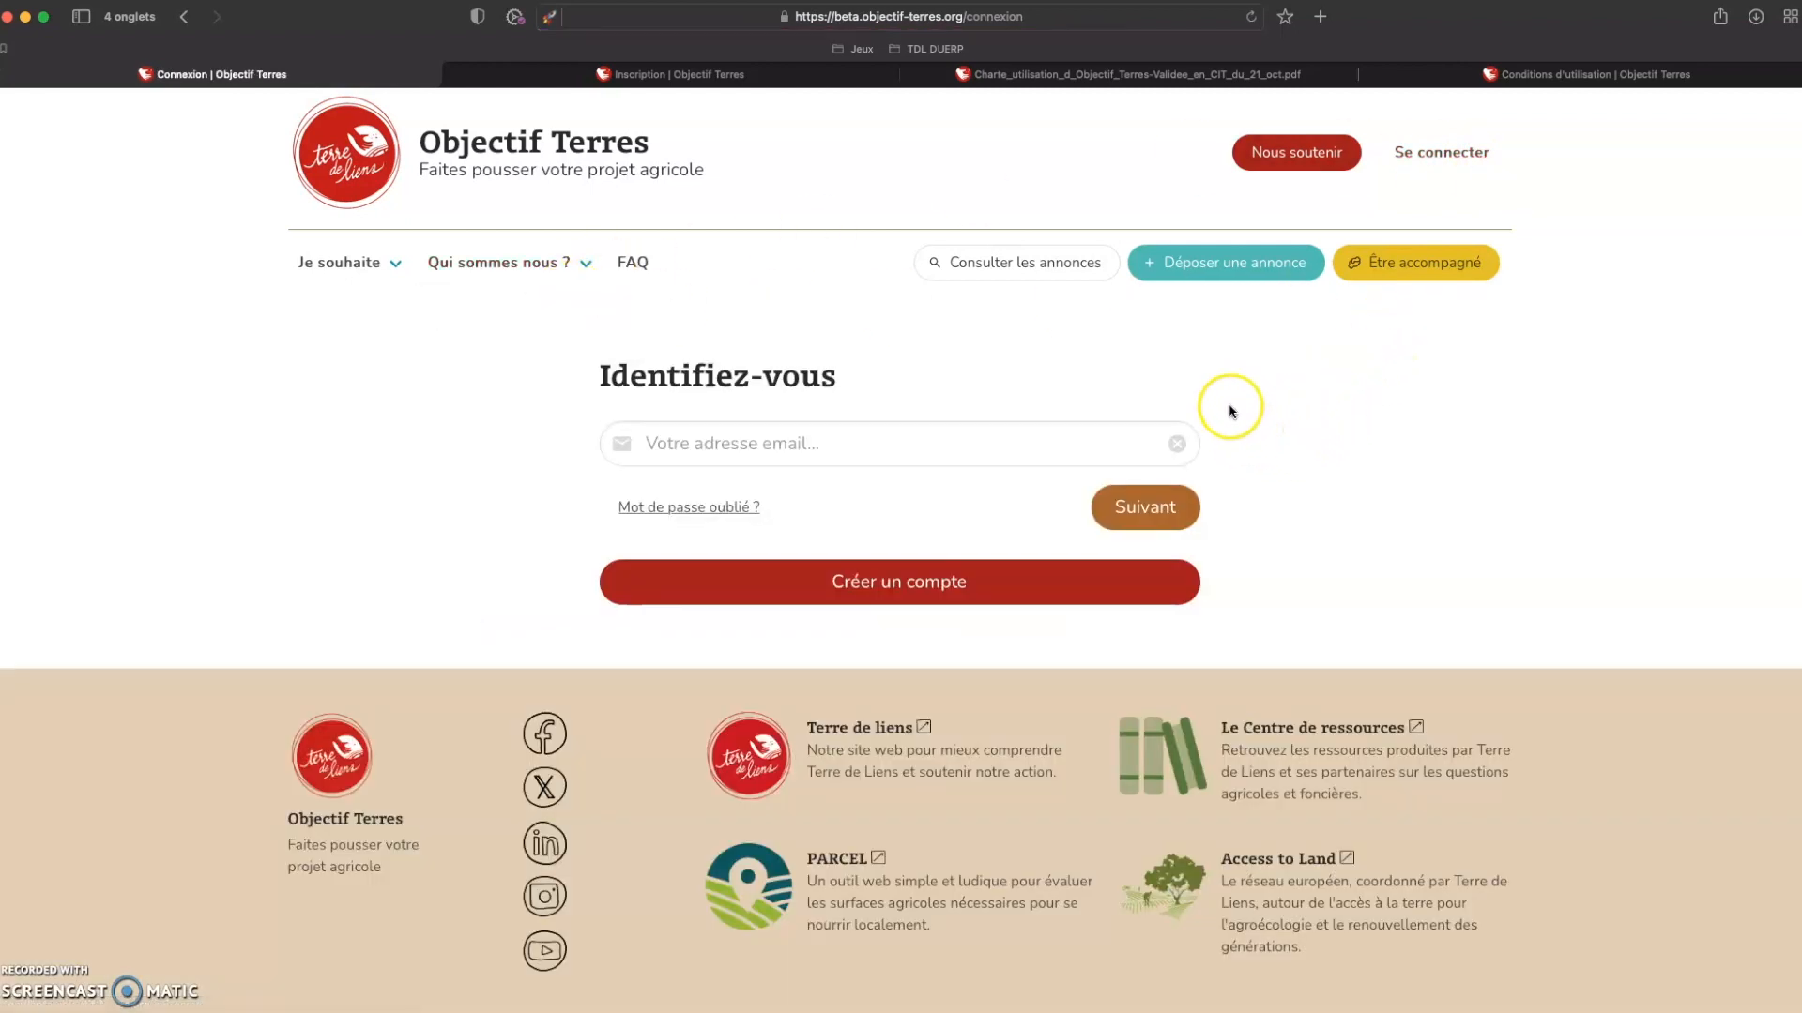
click(737, 431)
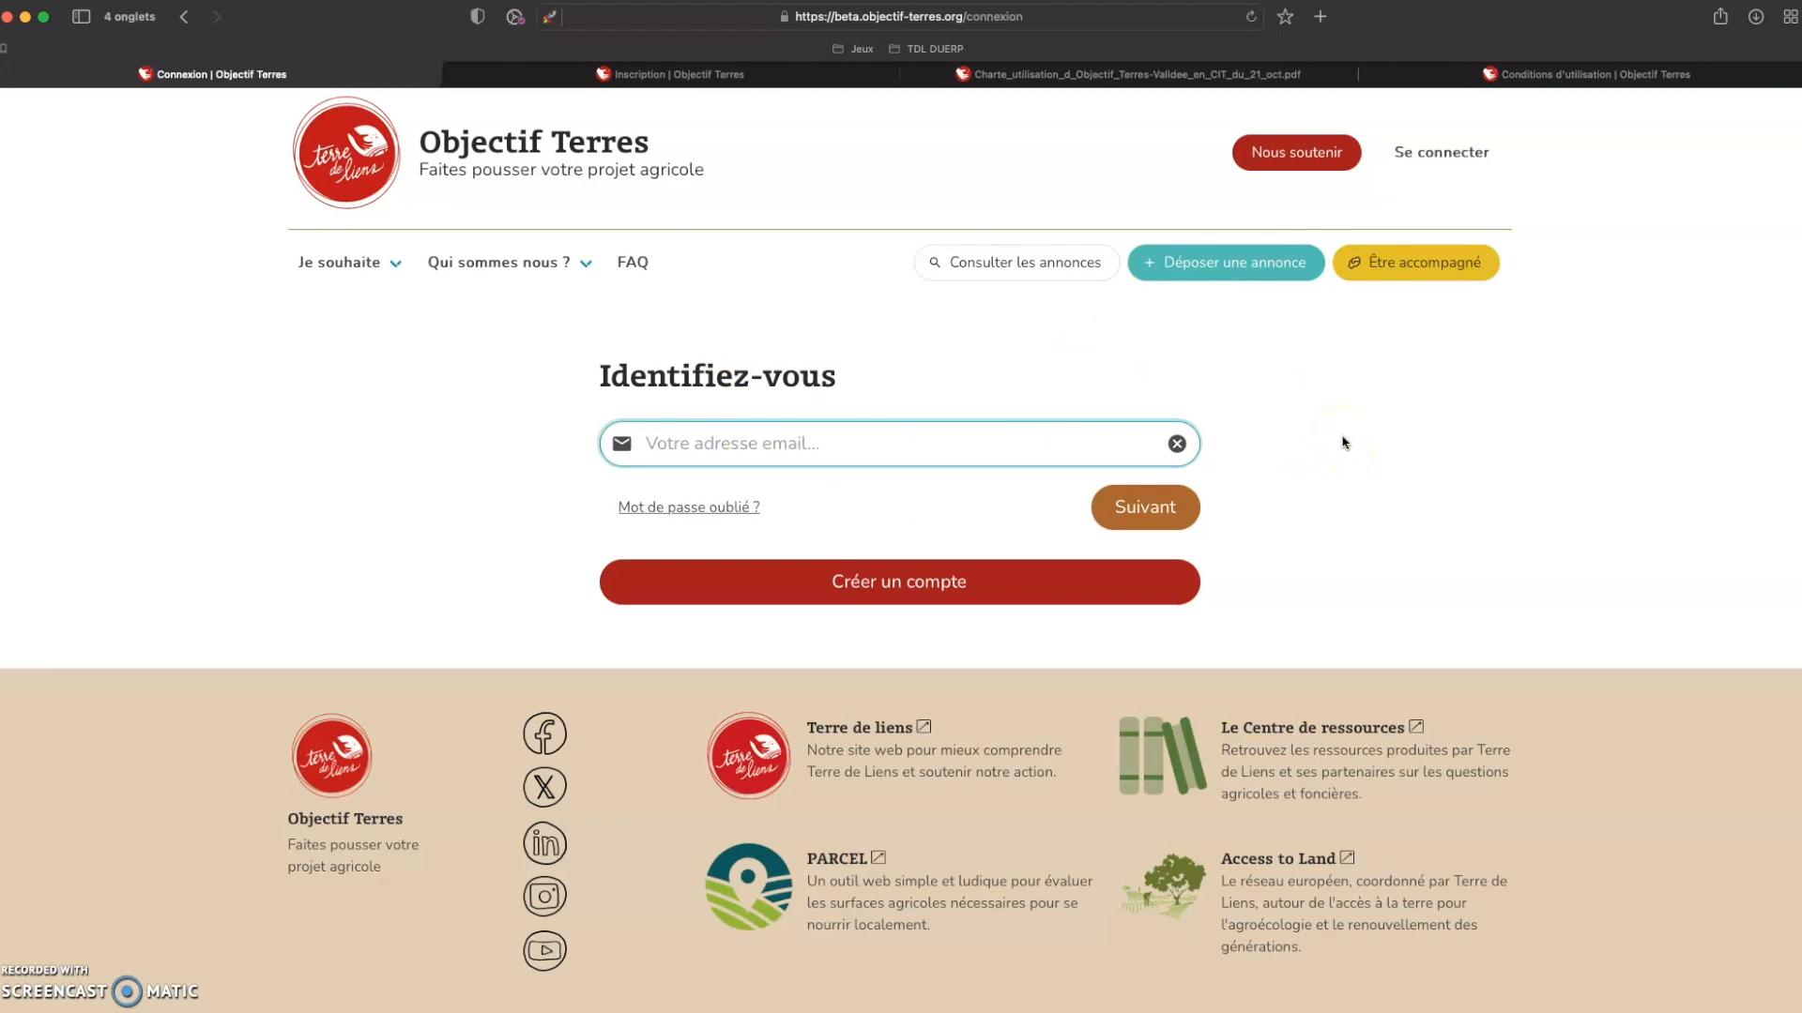
click(903, 586)
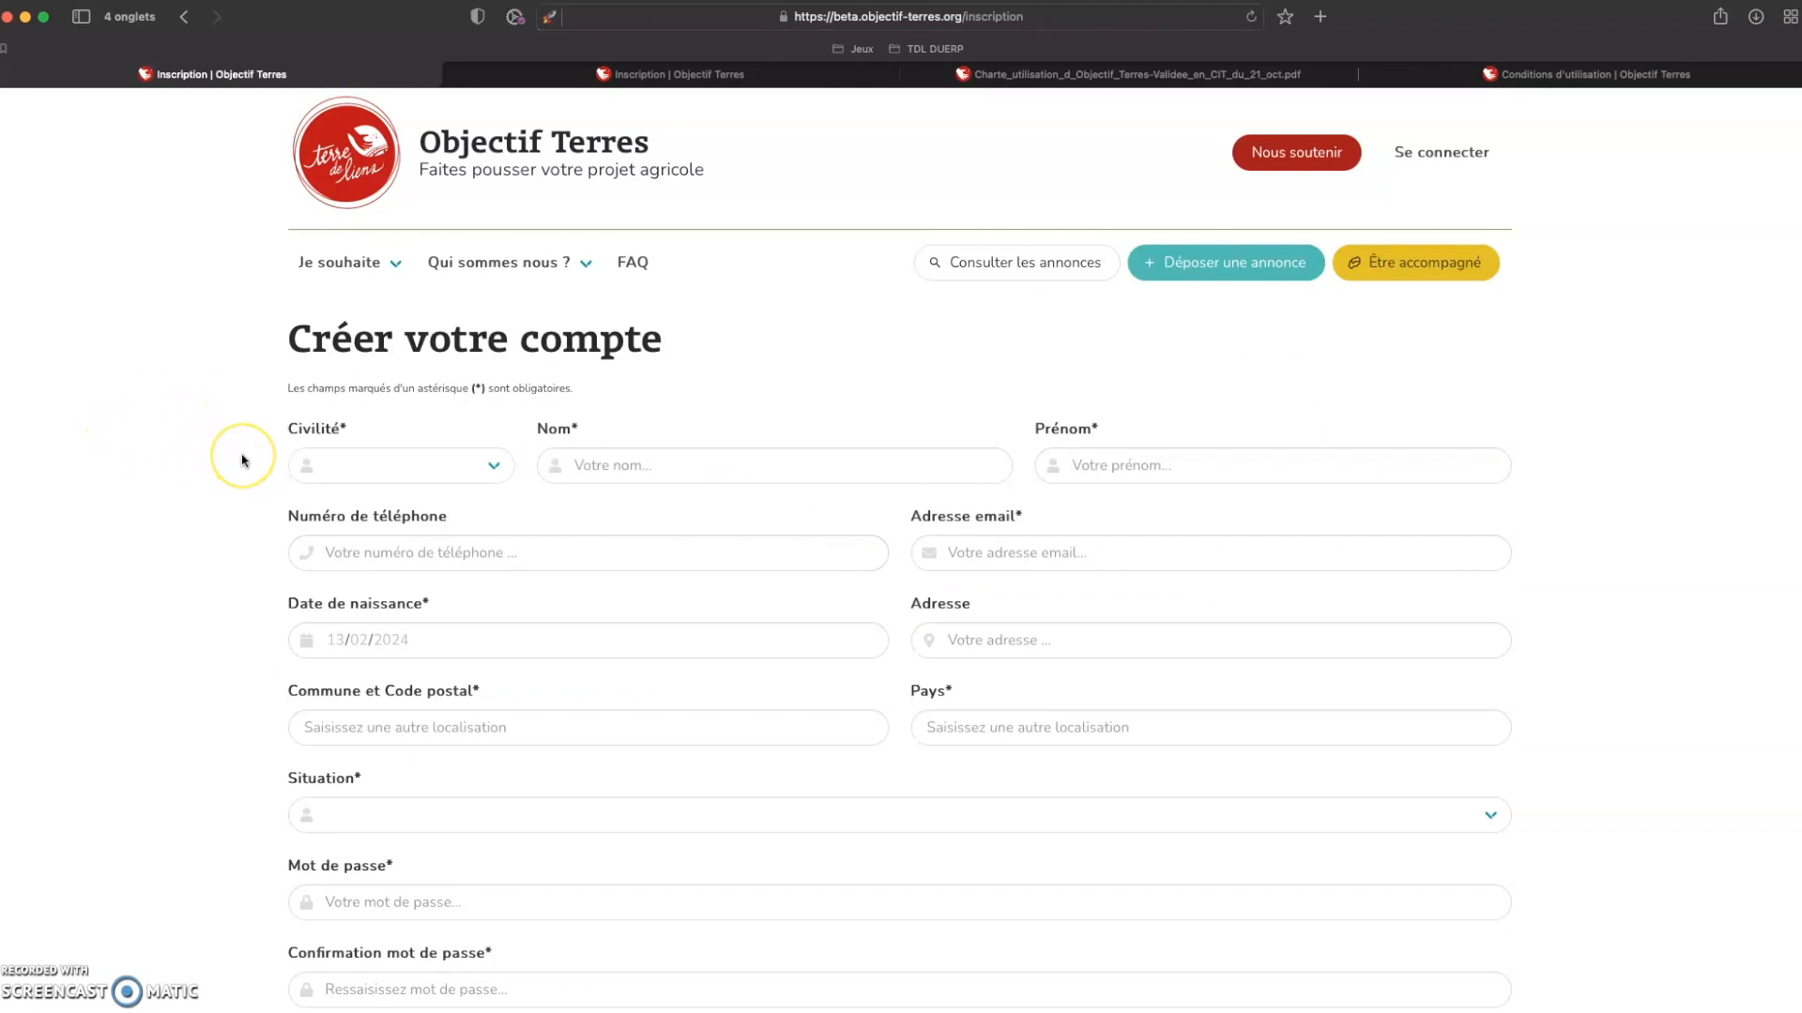
scroll(242, 460, down, 3)
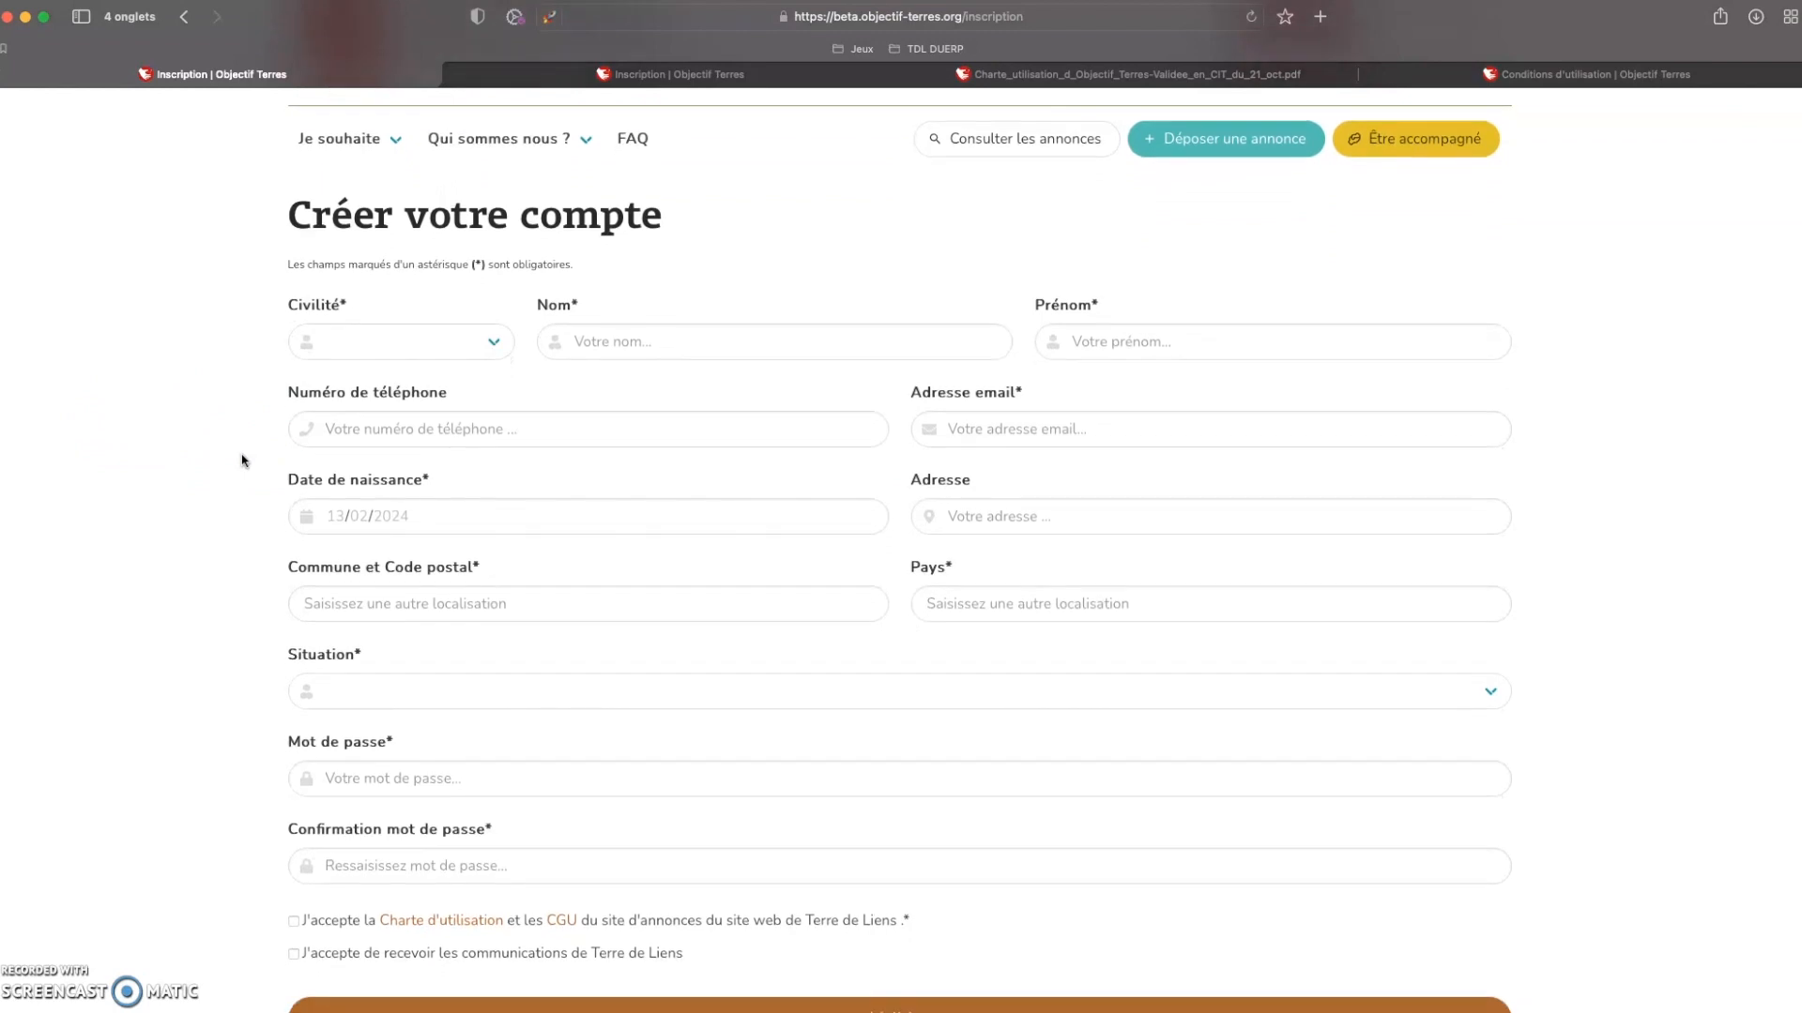
scroll(242, 460, down, 2)
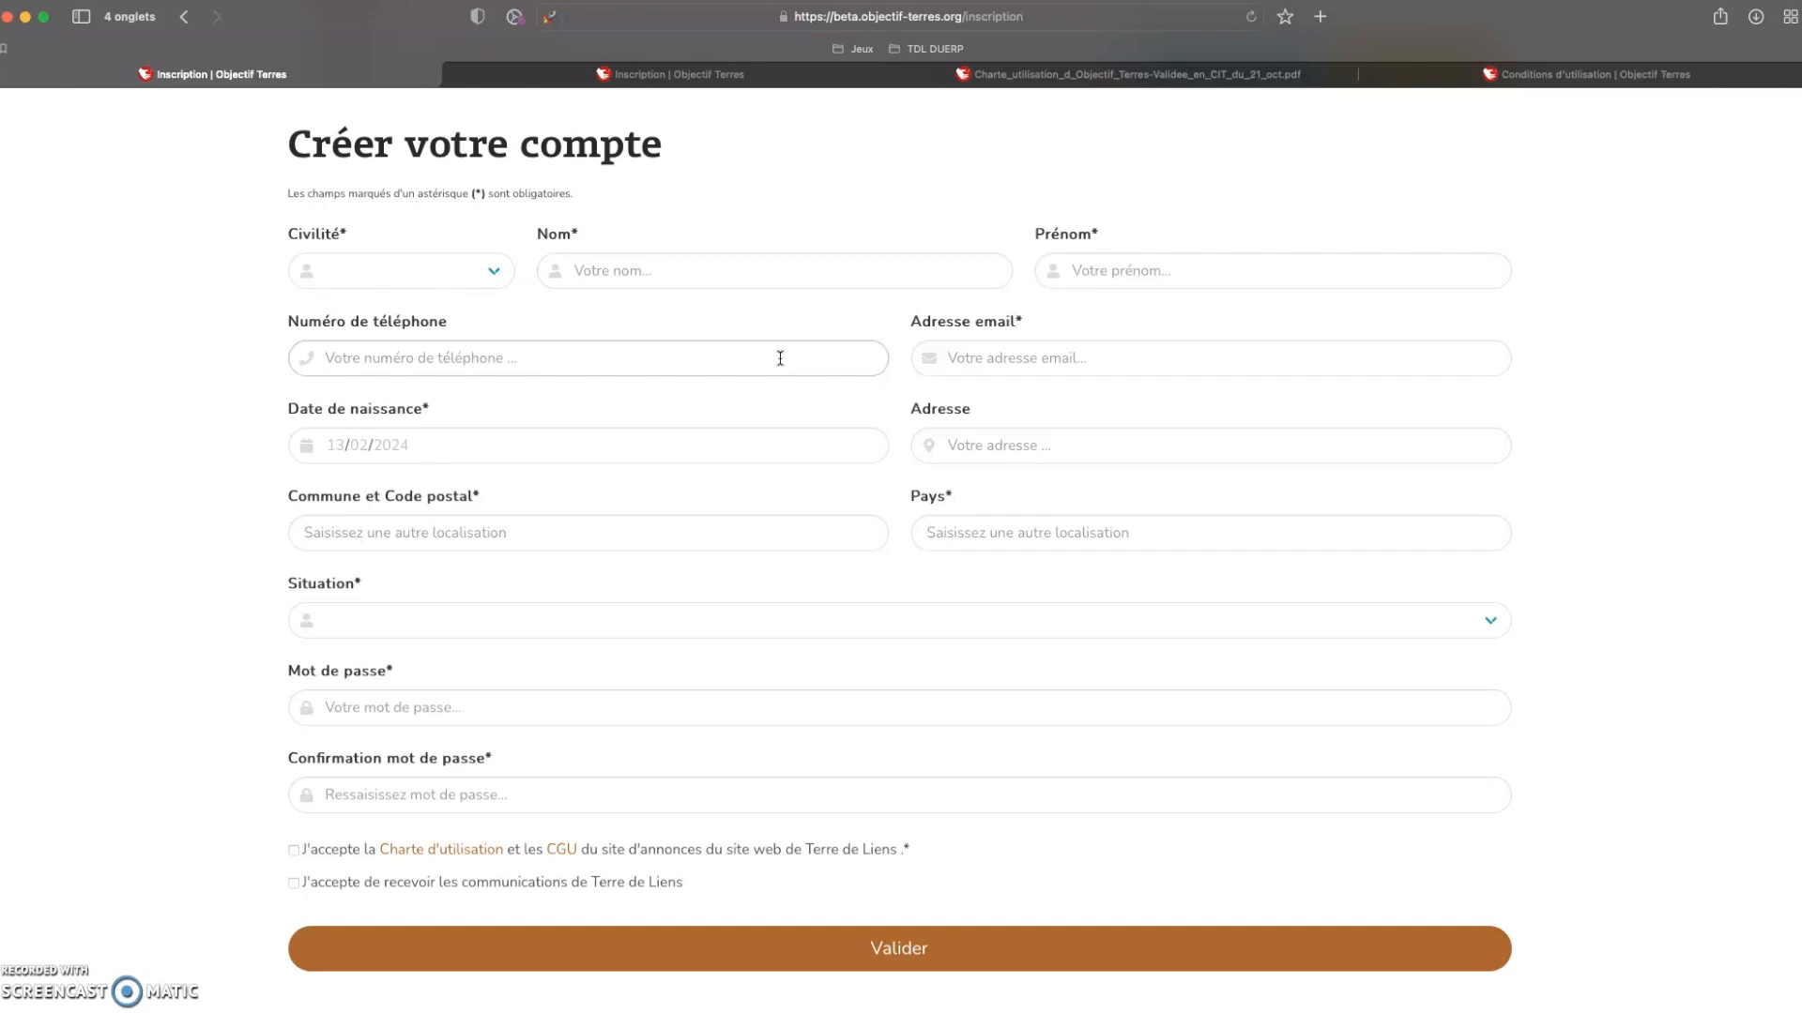
- Examine the contact and location fields of the registration form and the choices offered for Situation
click(921, 355)
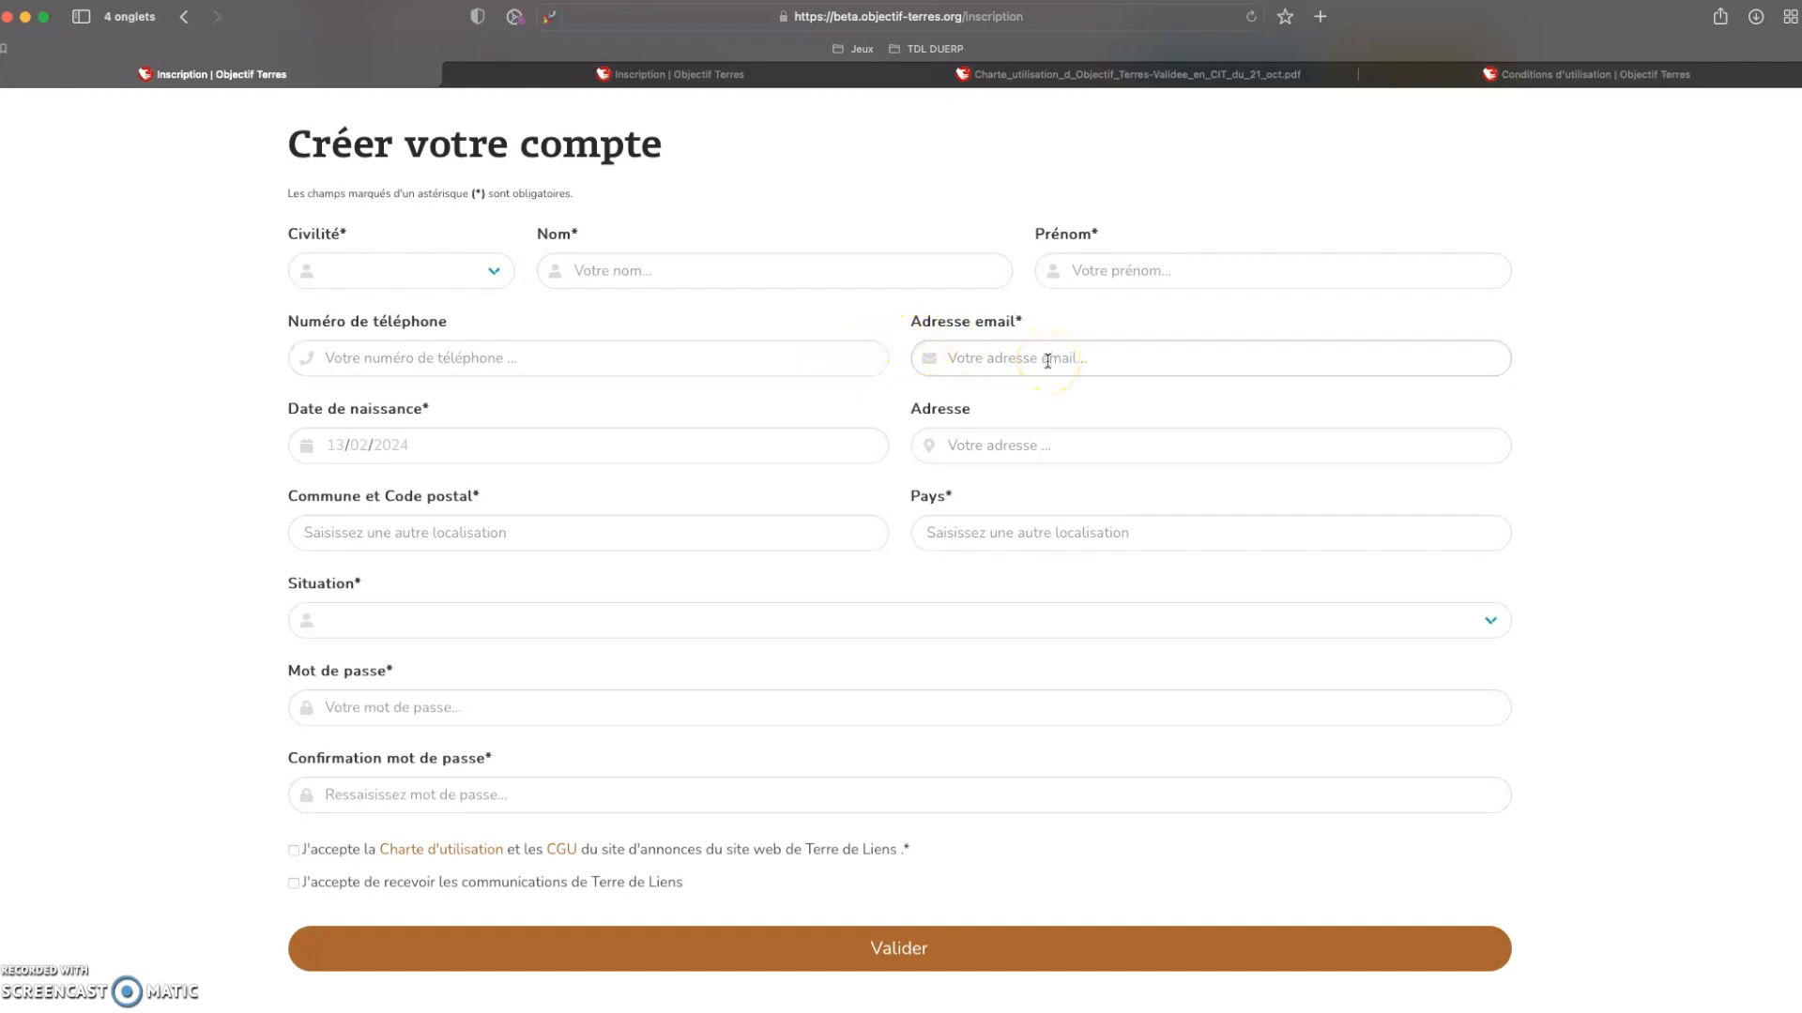
click(1529, 310)
click(502, 530)
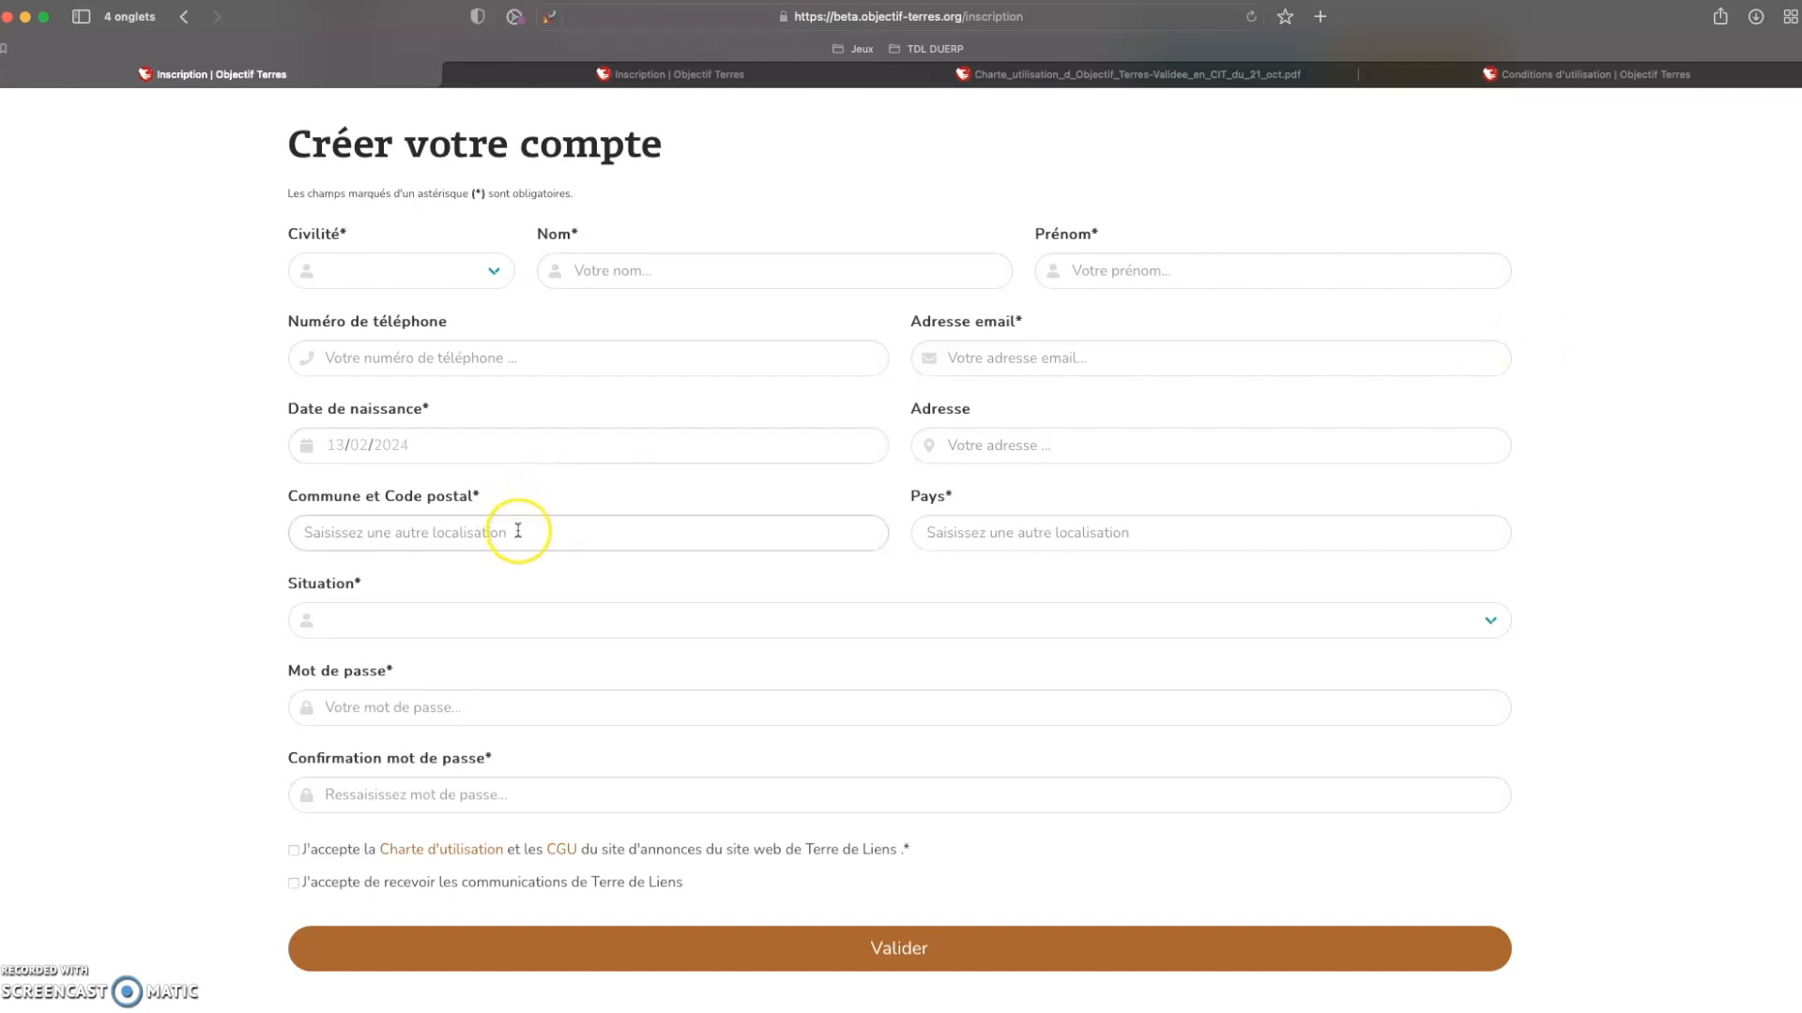
click(516, 538)
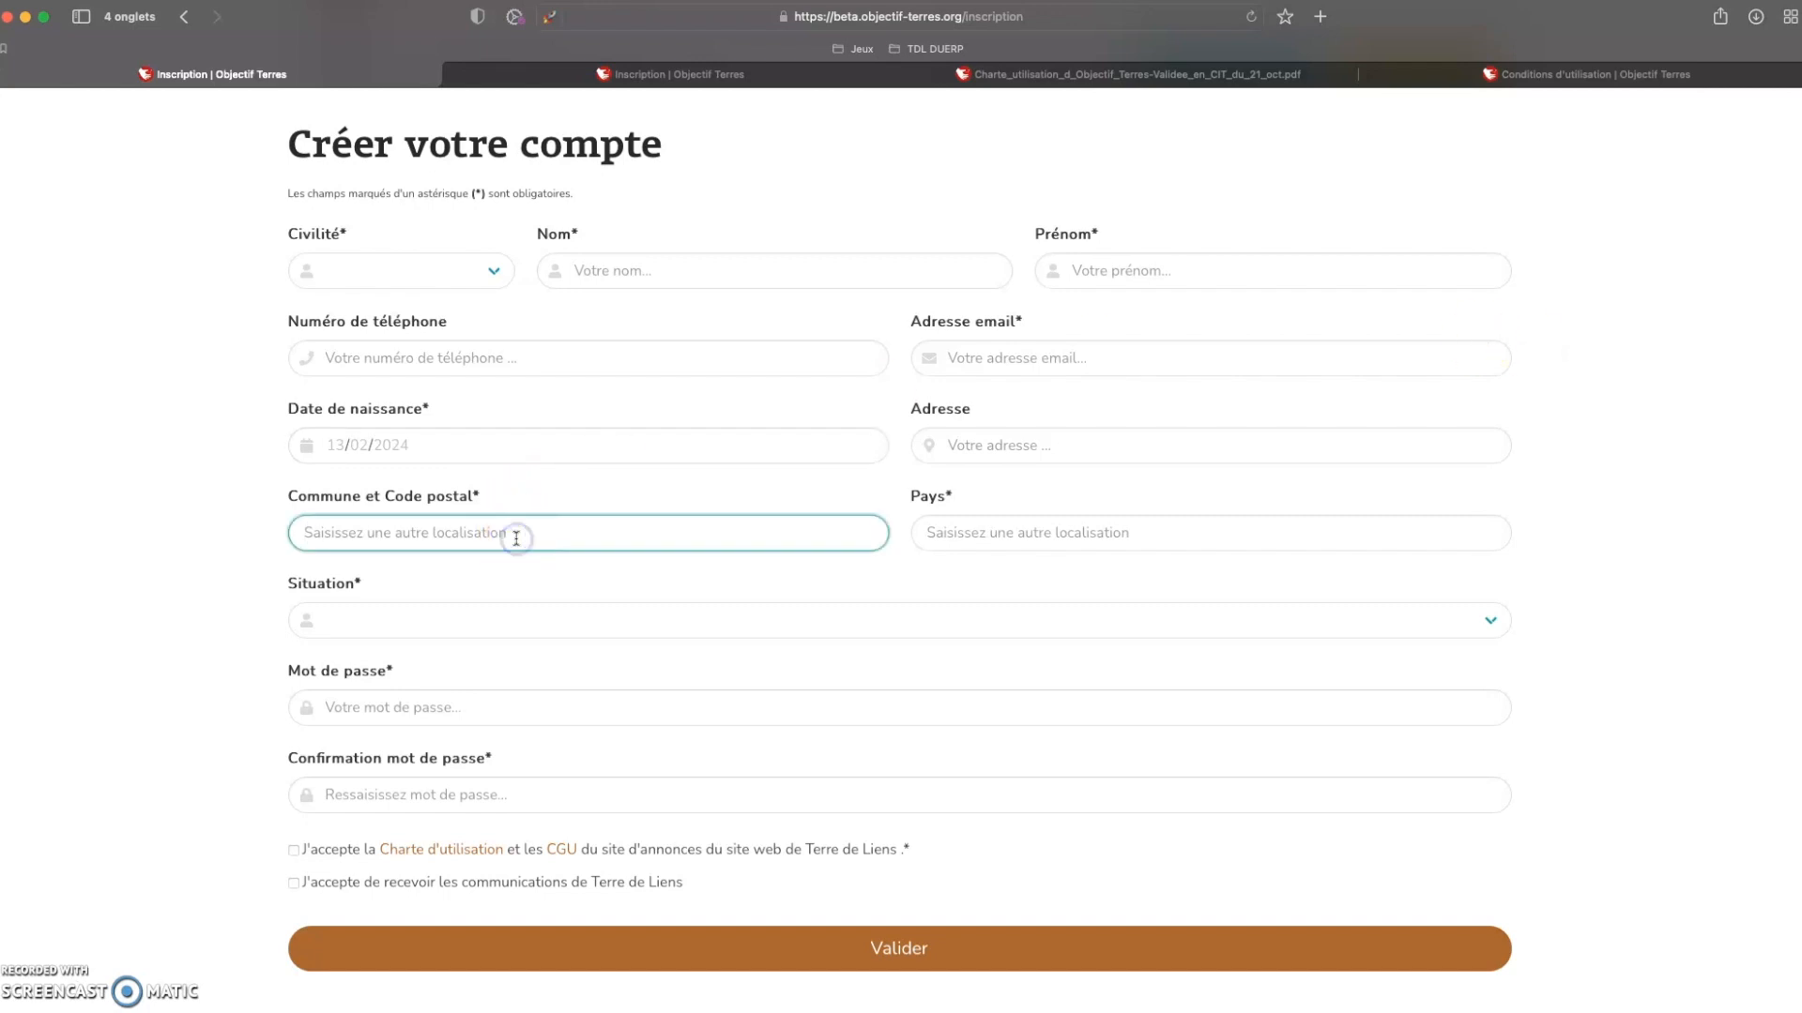
click(540, 624)
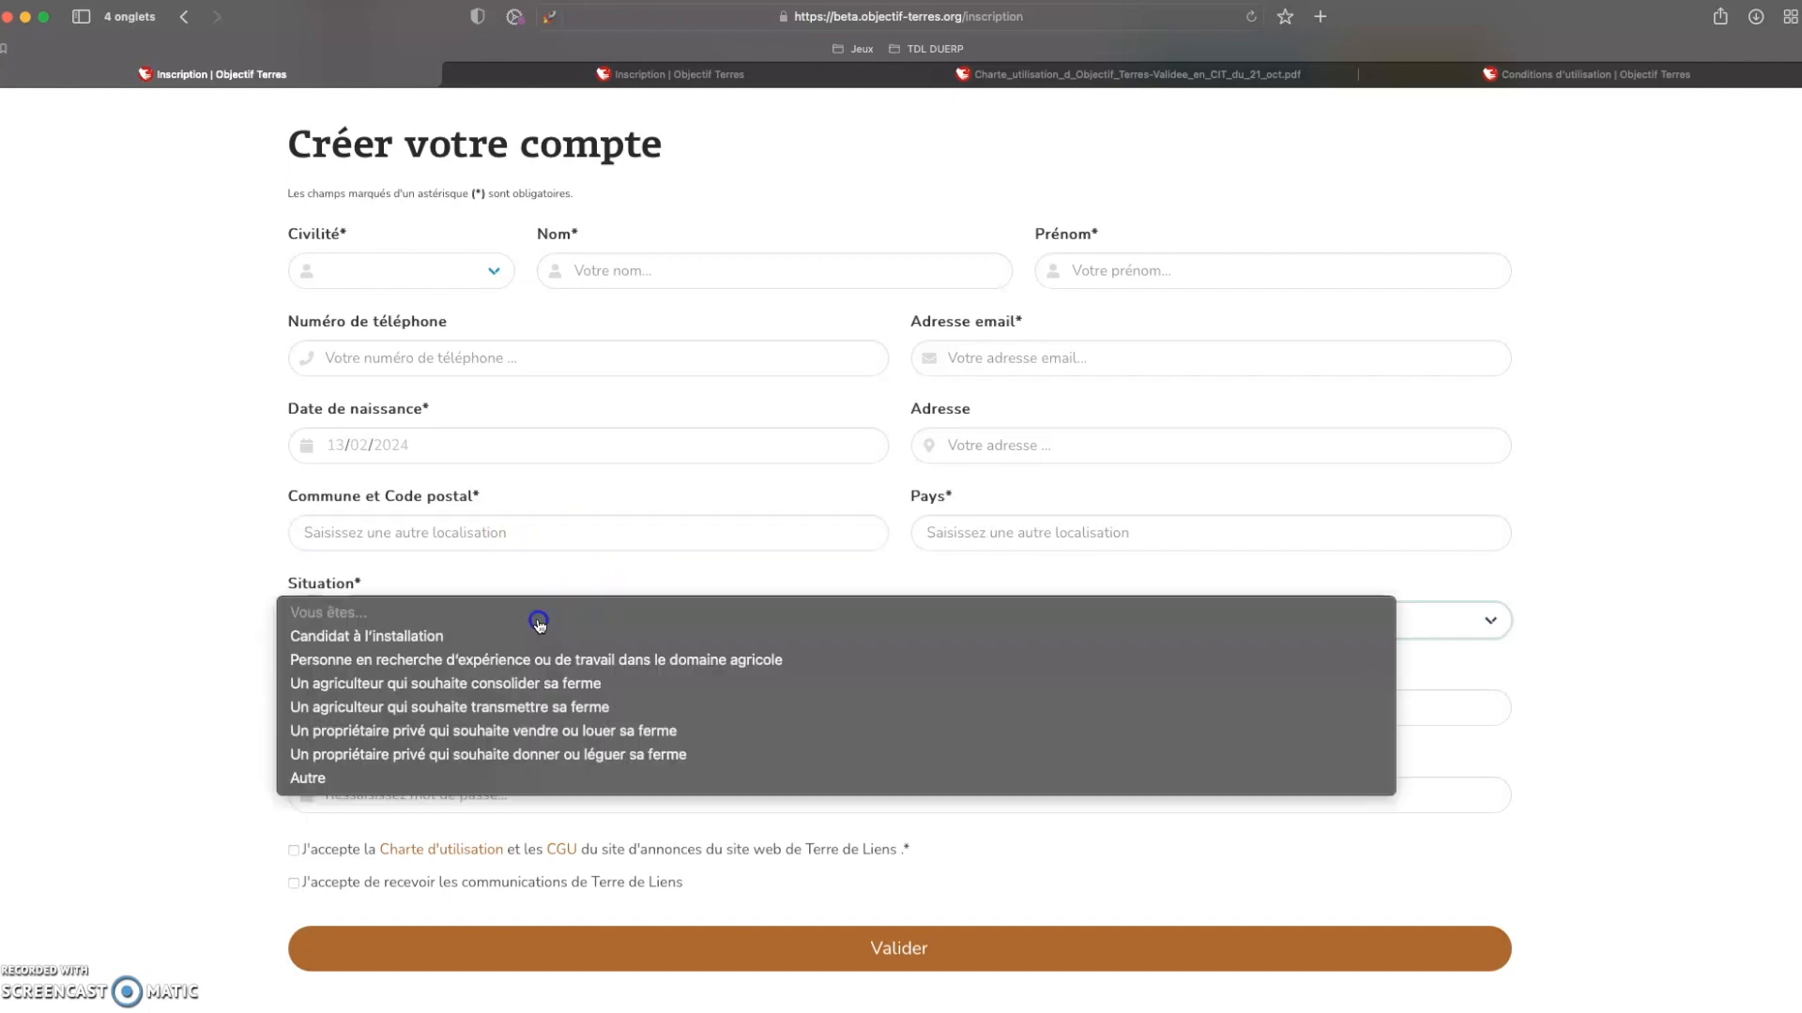
click(410, 616)
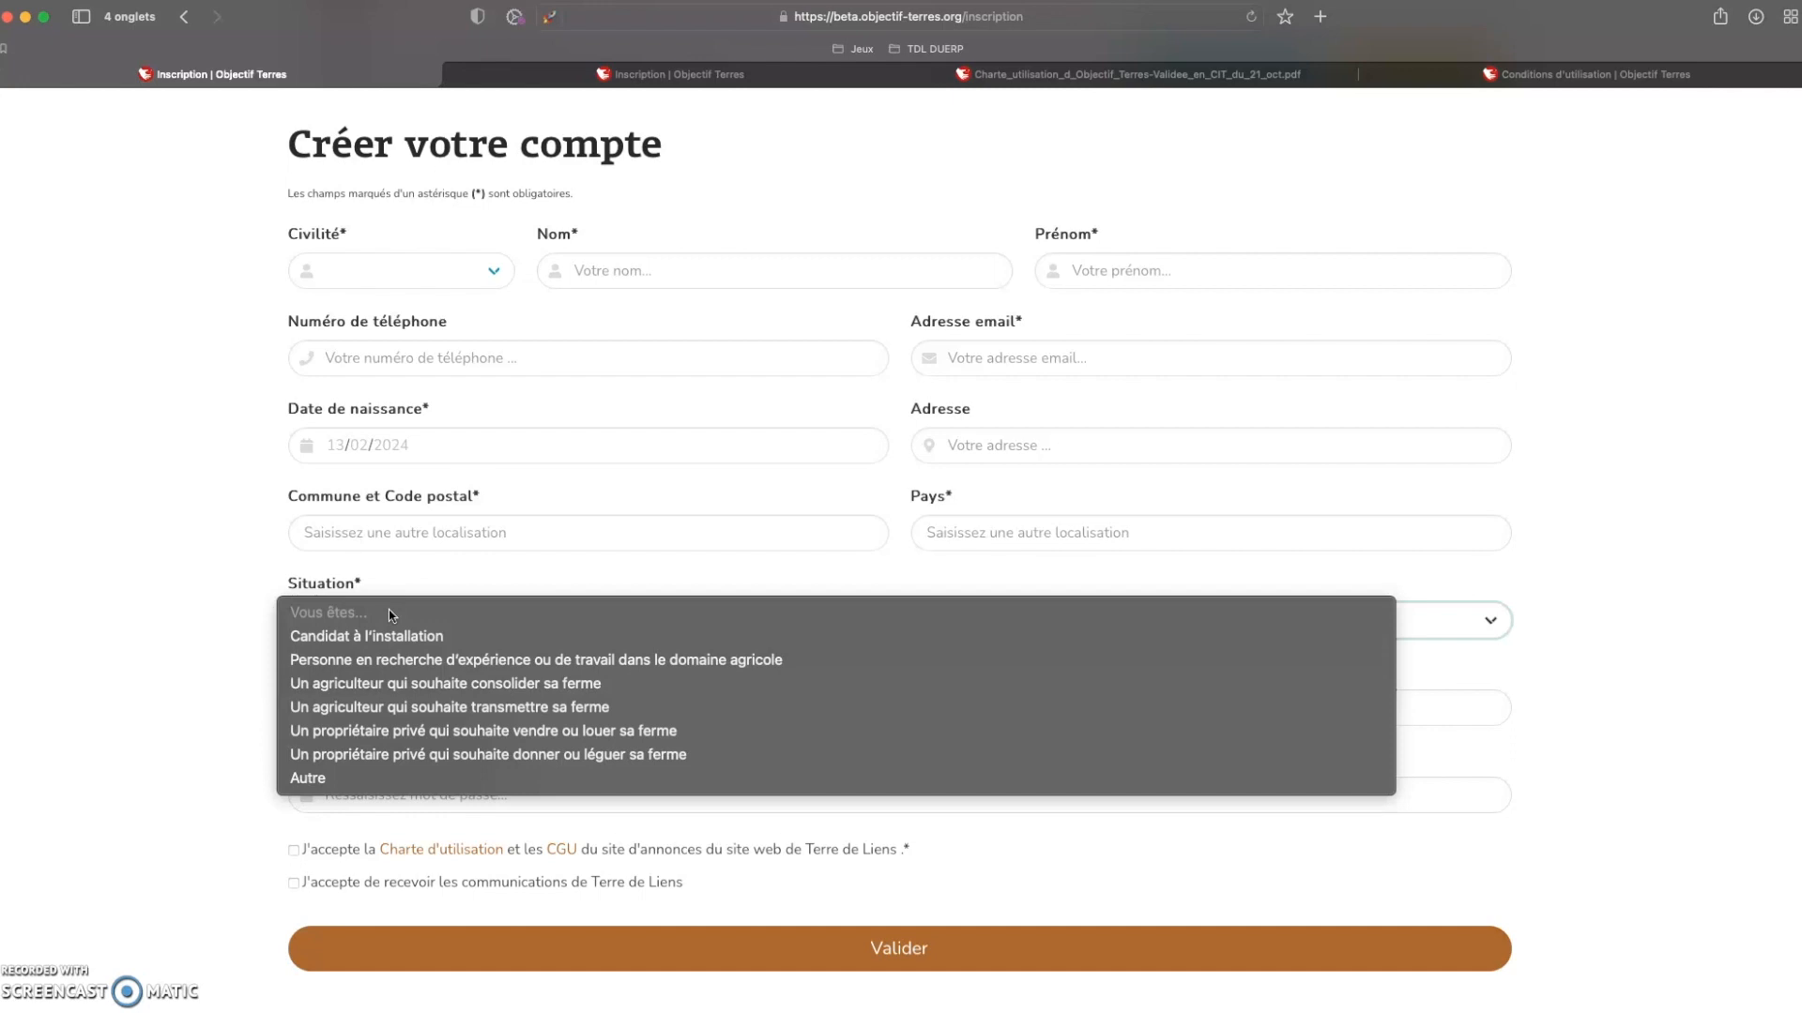
click(236, 594)
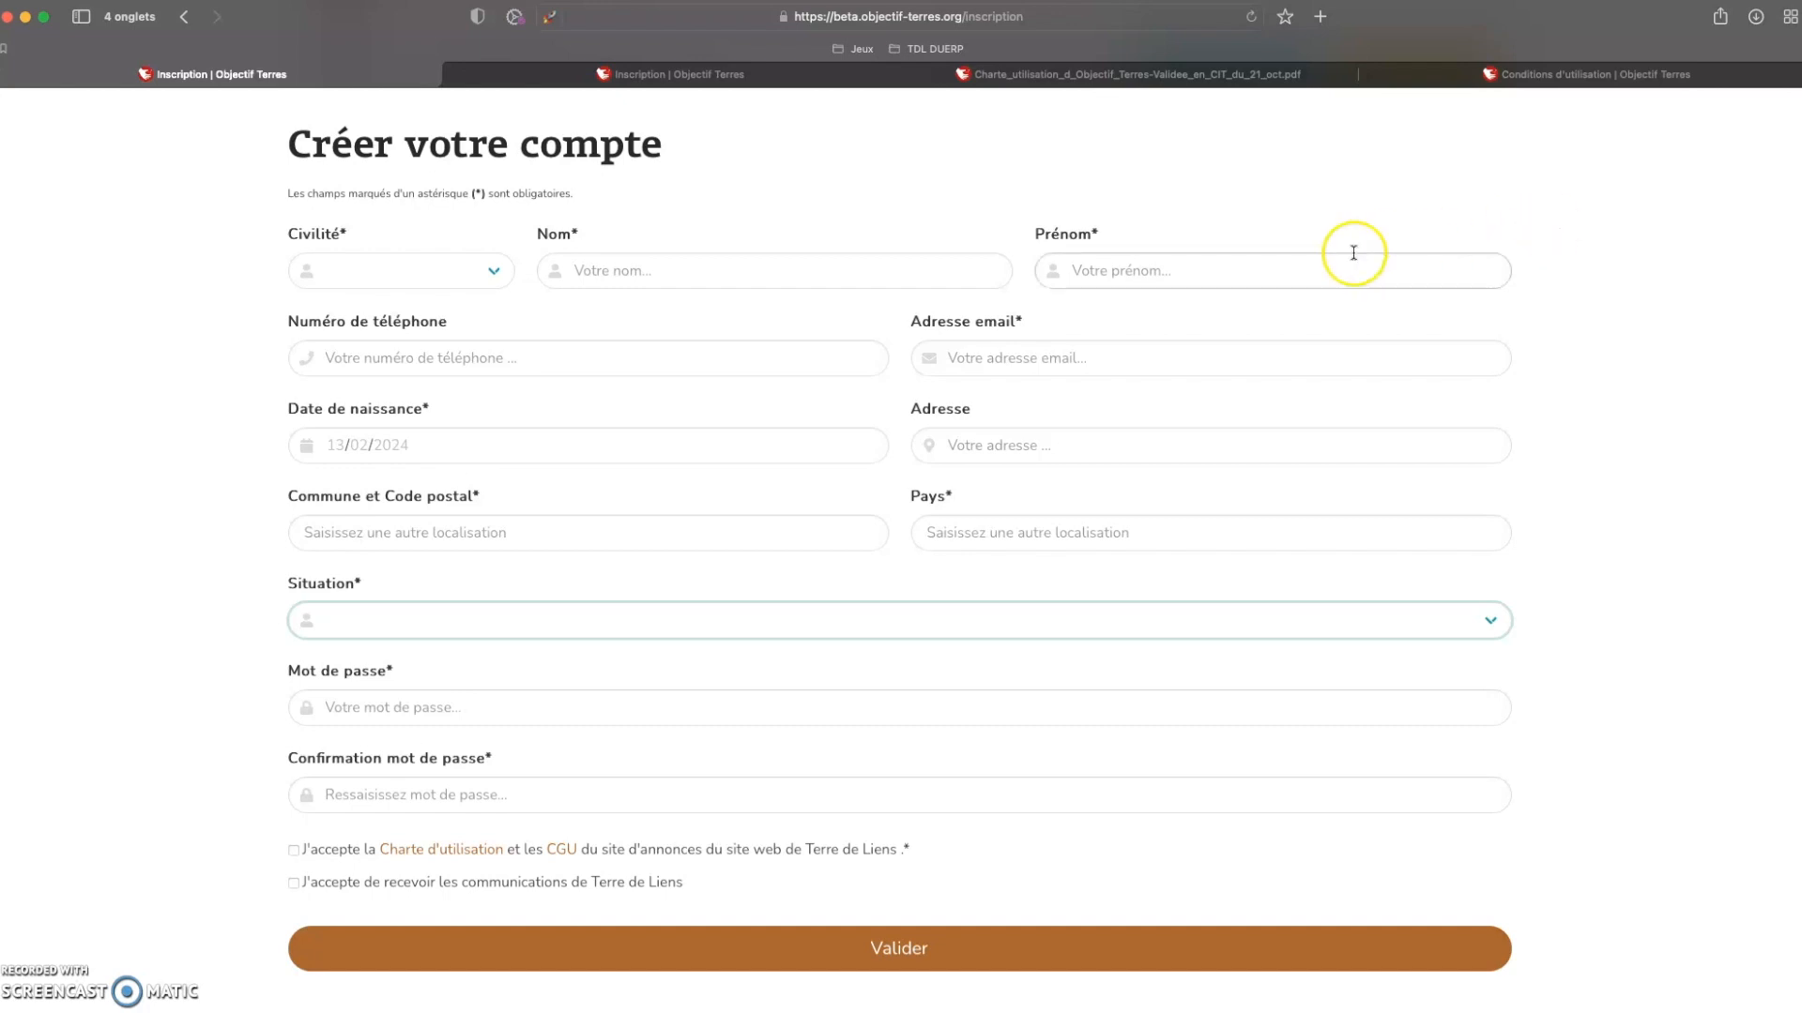
- Read through the platform's usage charter PDF and the start of the Conditions d'utilisation page
click(1050, 78)
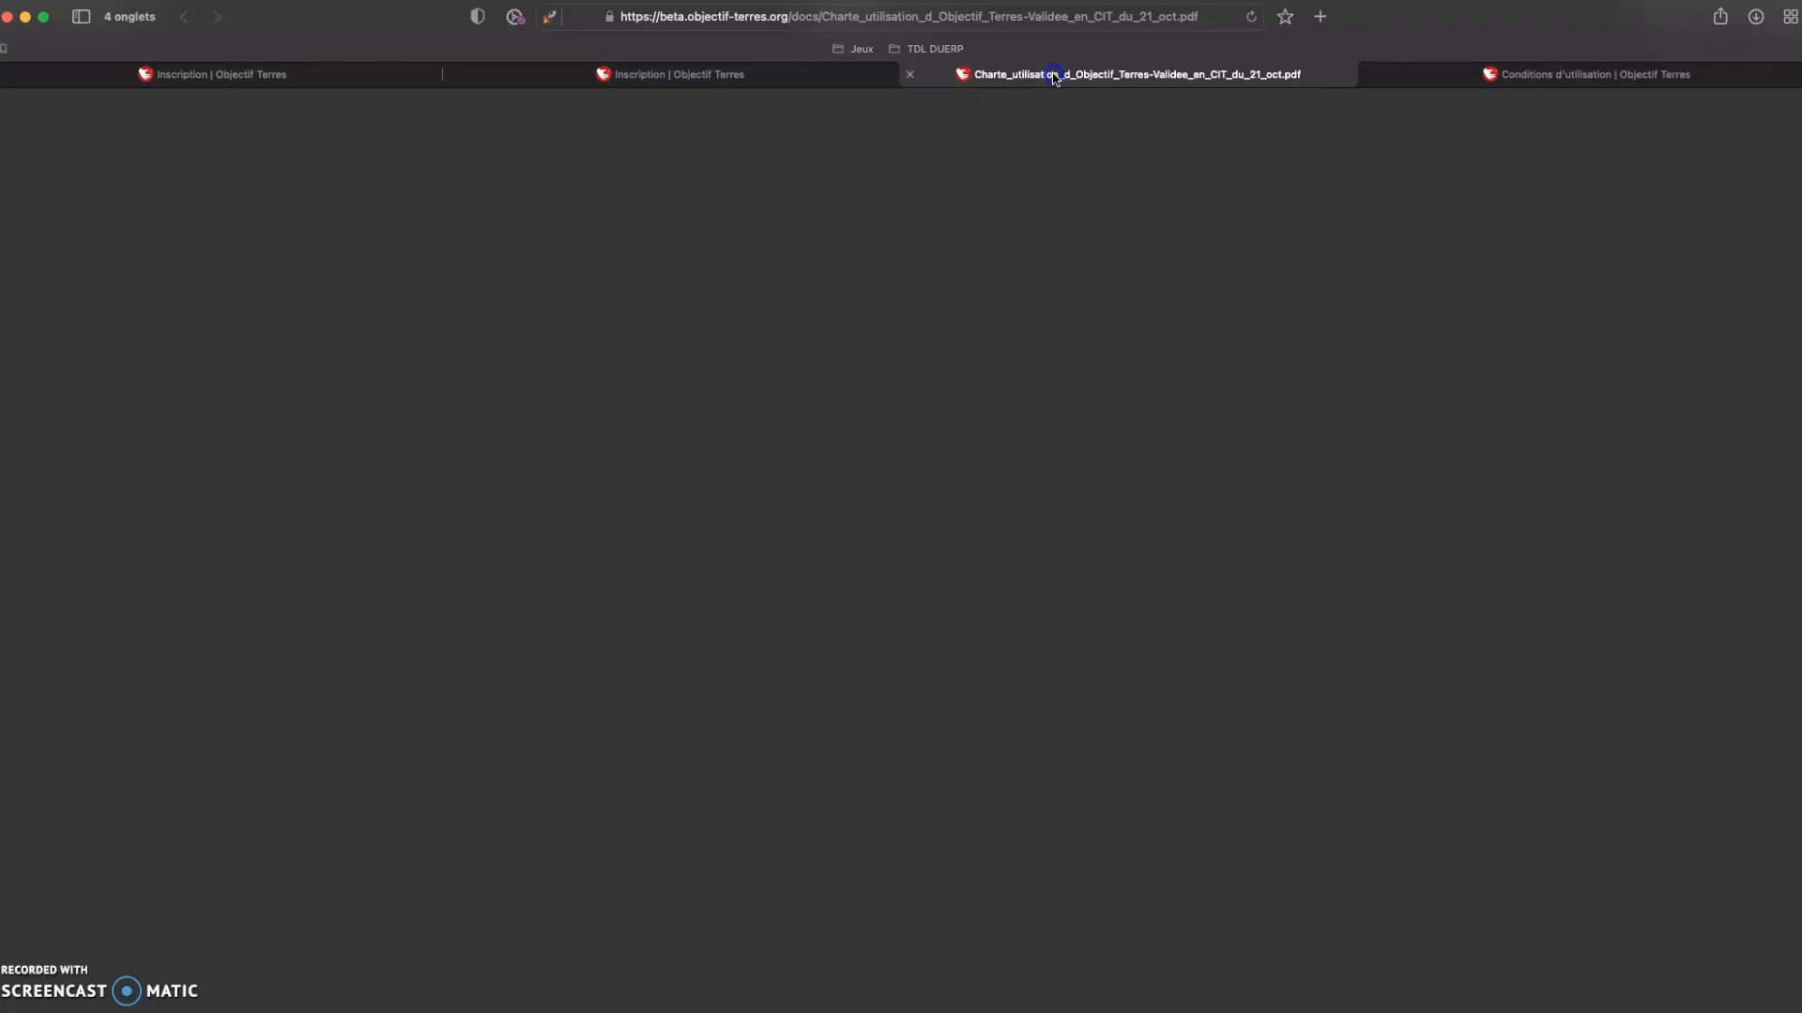
scroll(1347, 401, up, 10)
scroll(1349, 404, up, 15)
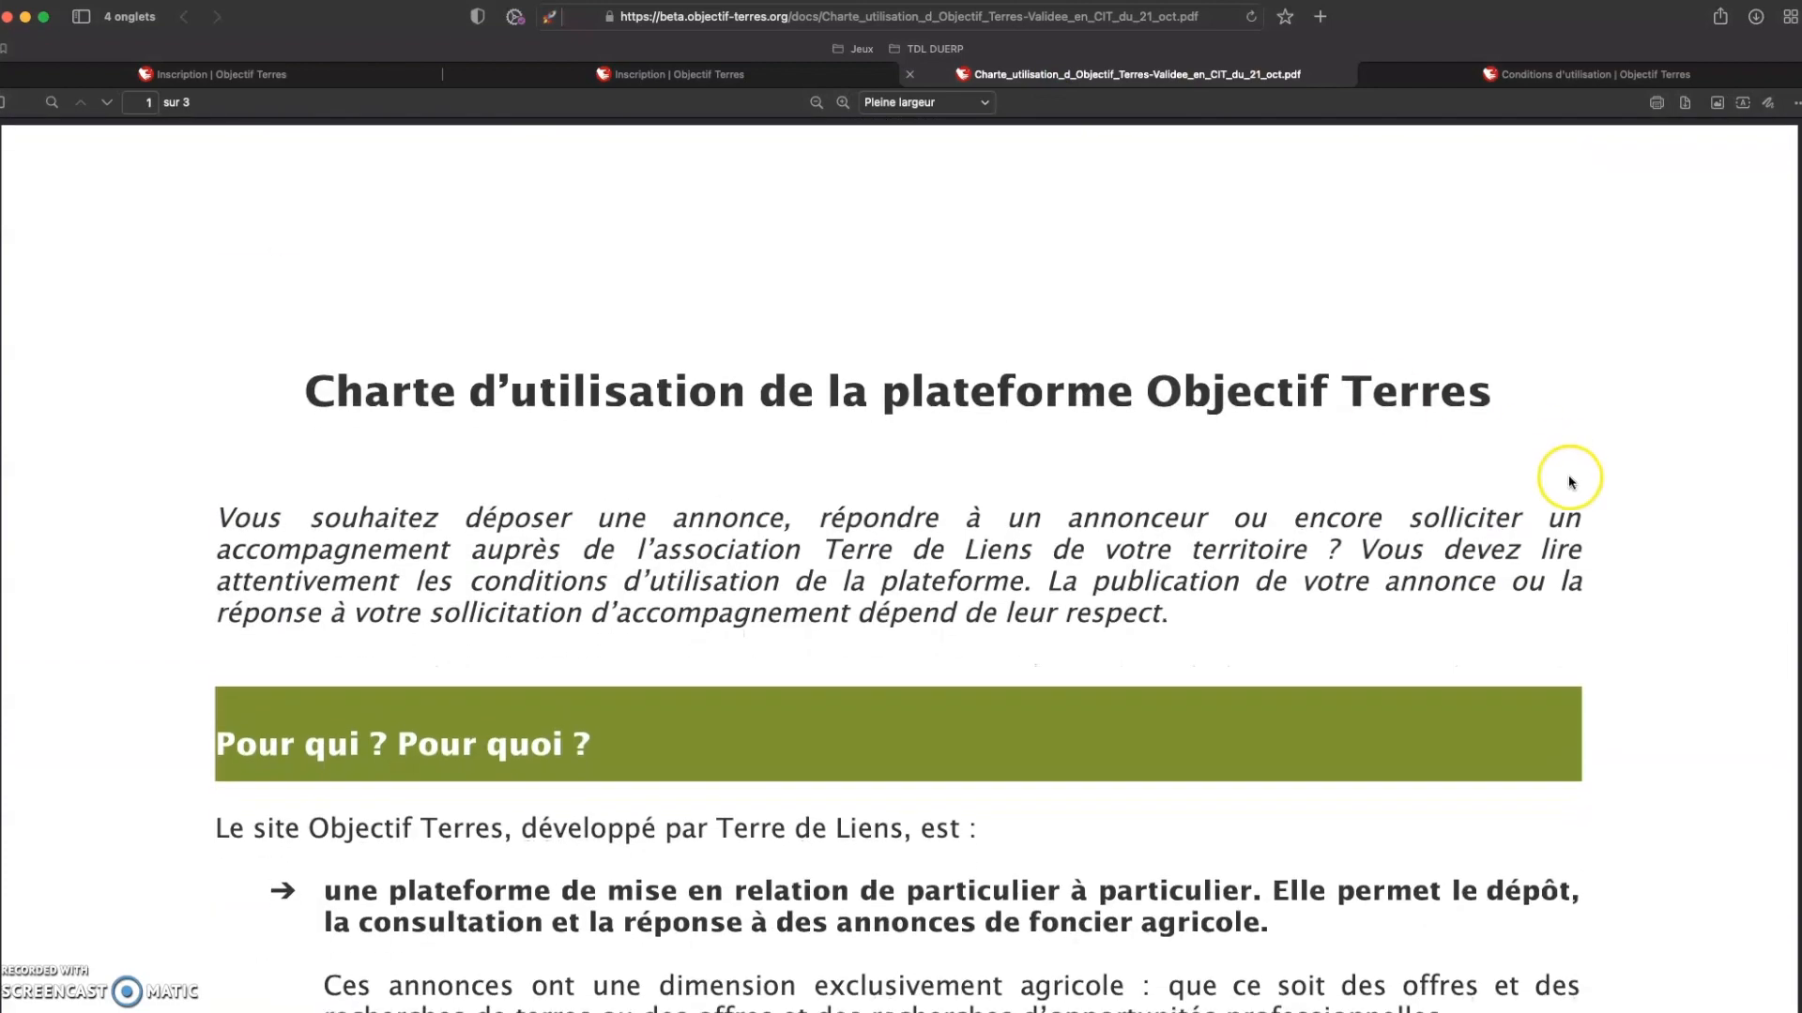
scroll(1606, 435, down, 3)
scroll(1605, 436, down, 3)
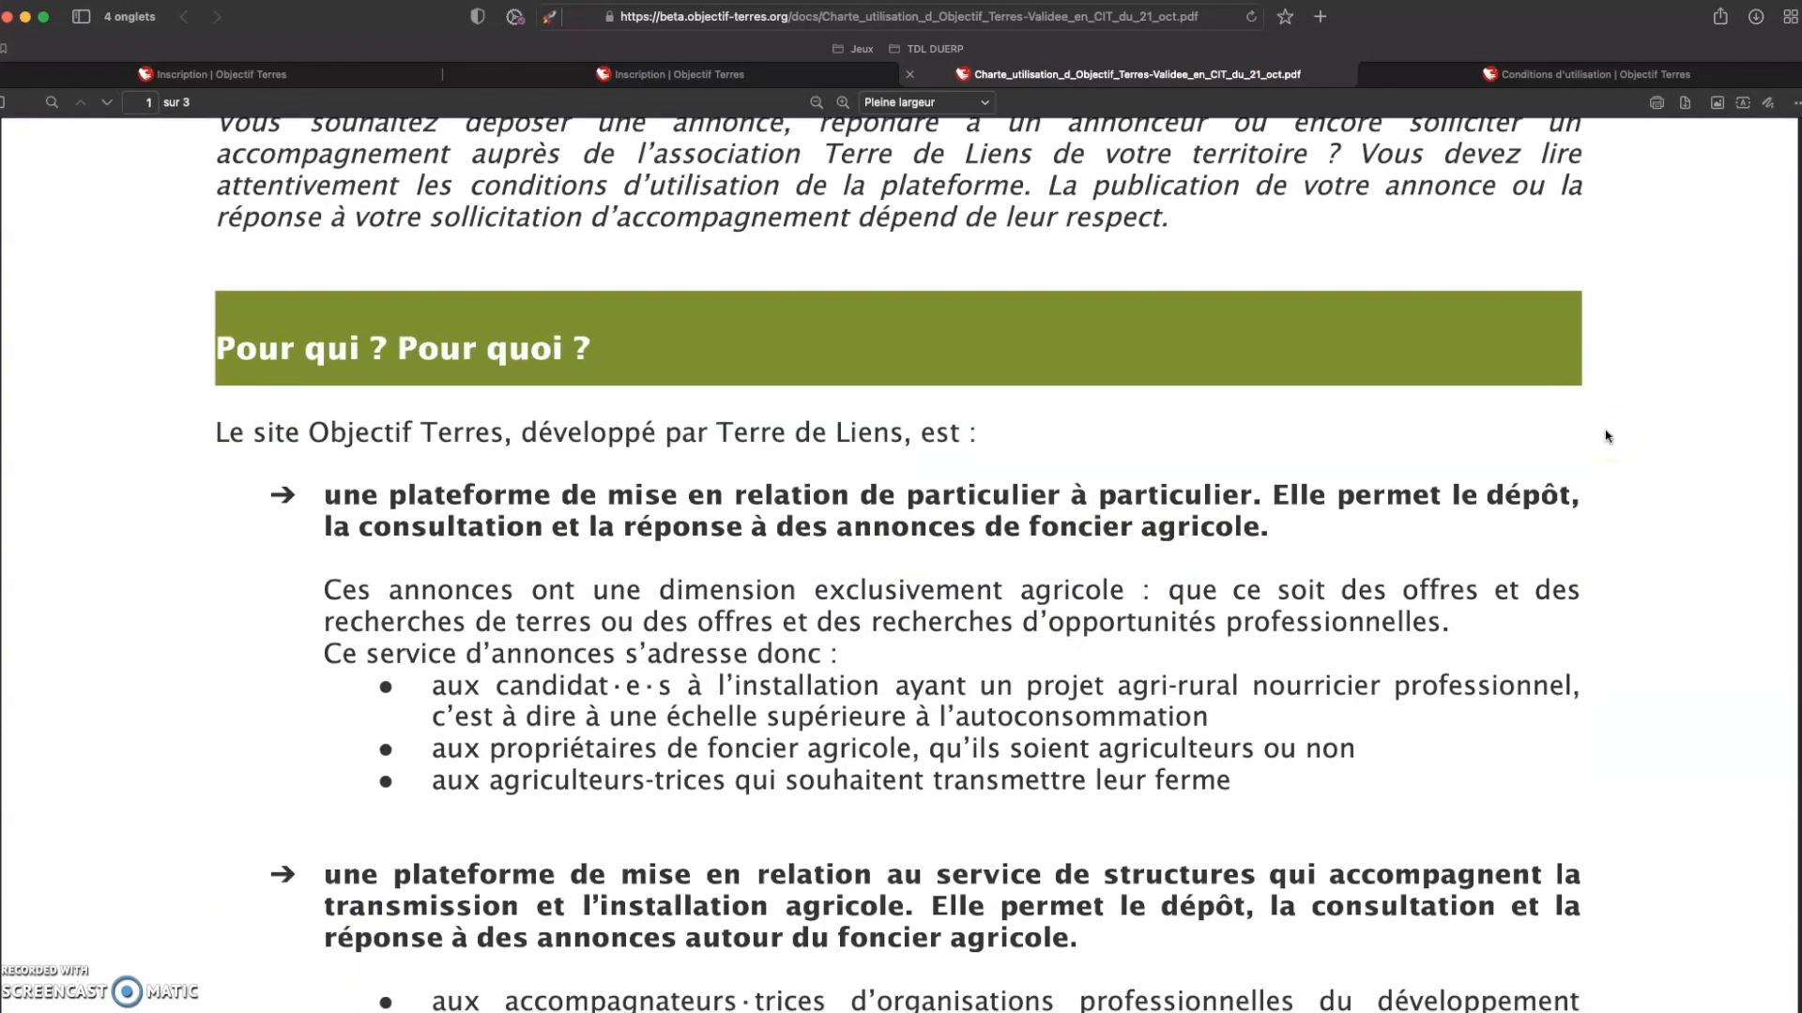
scroll(1607, 435, down, 10)
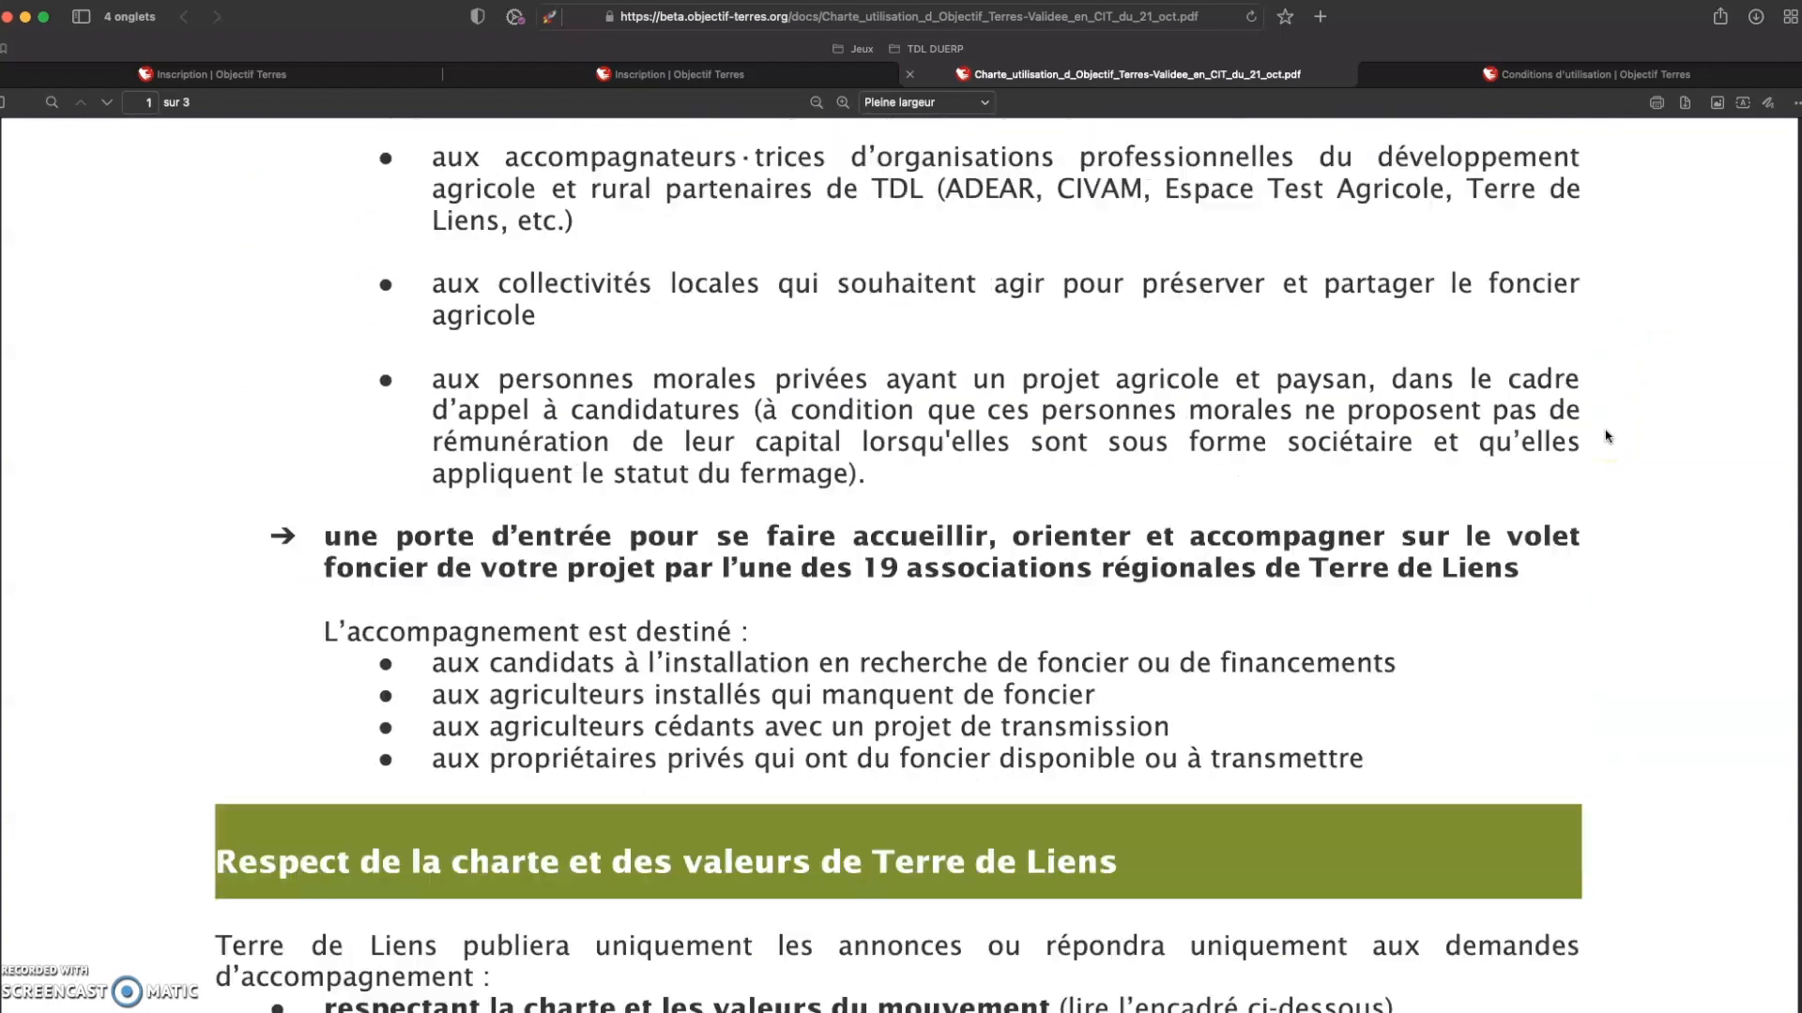
scroll(1605, 435, down, 13)
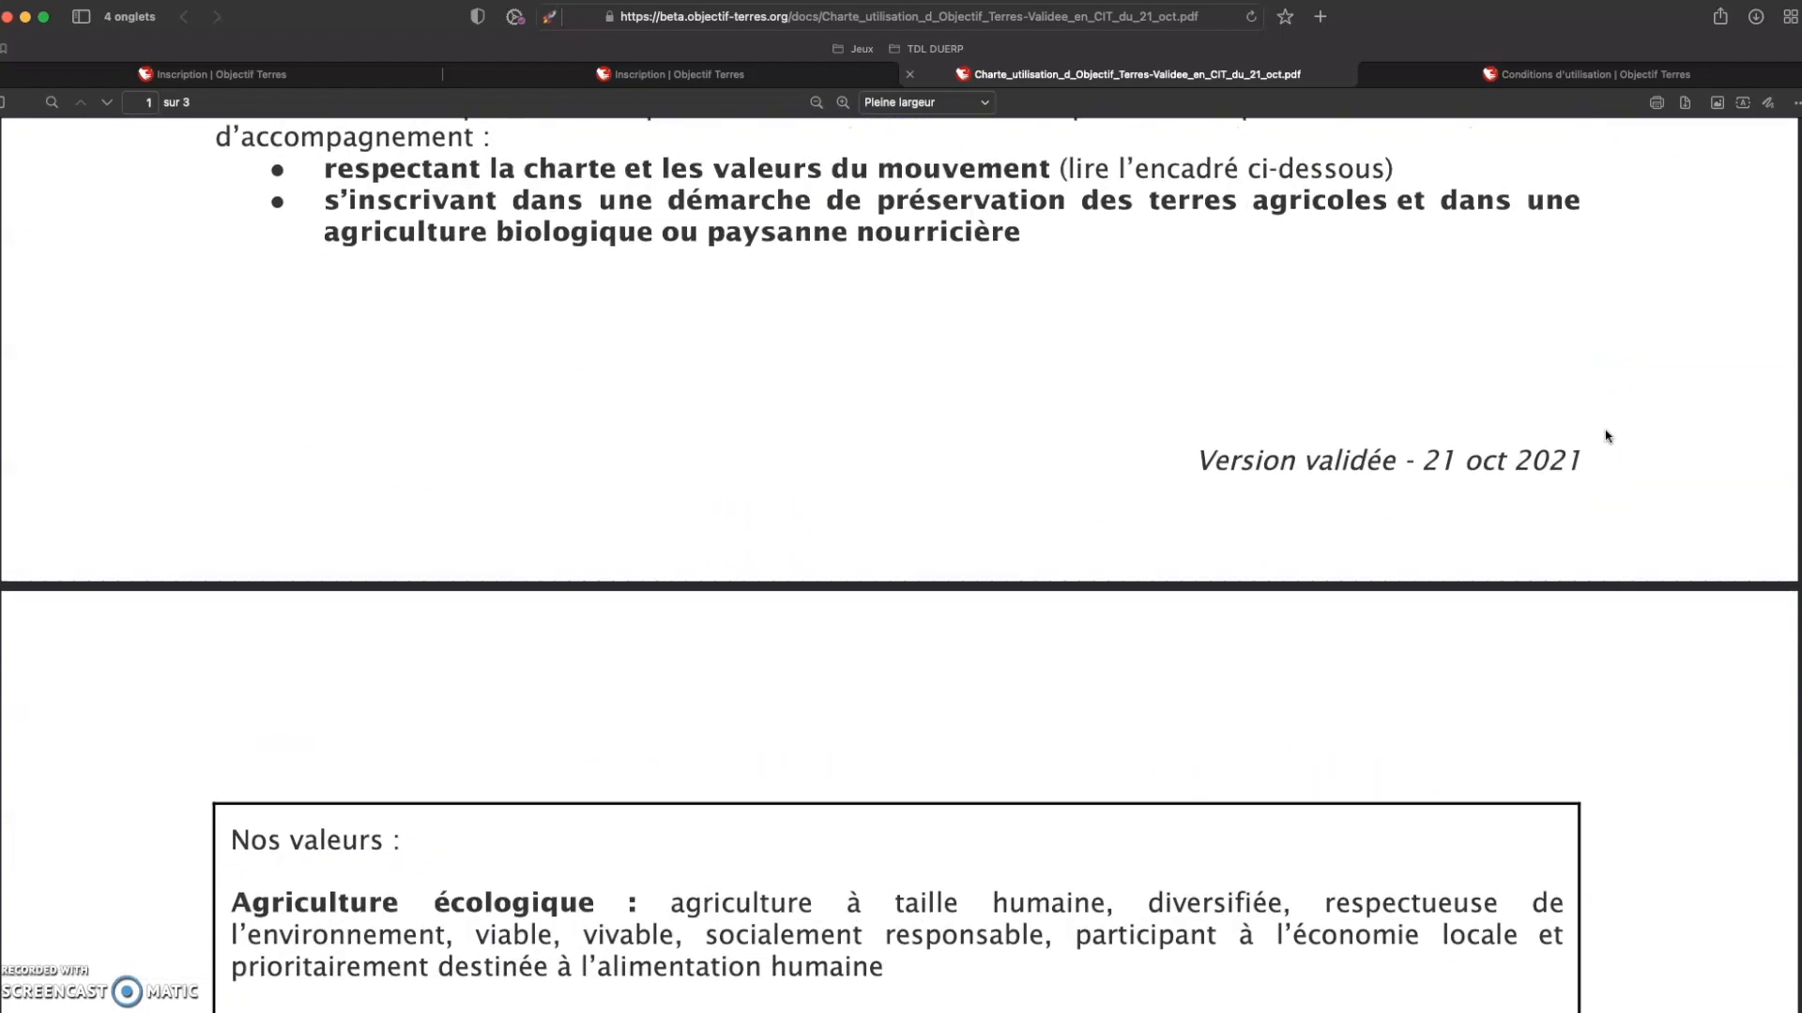
scroll(1606, 435, down, 13)
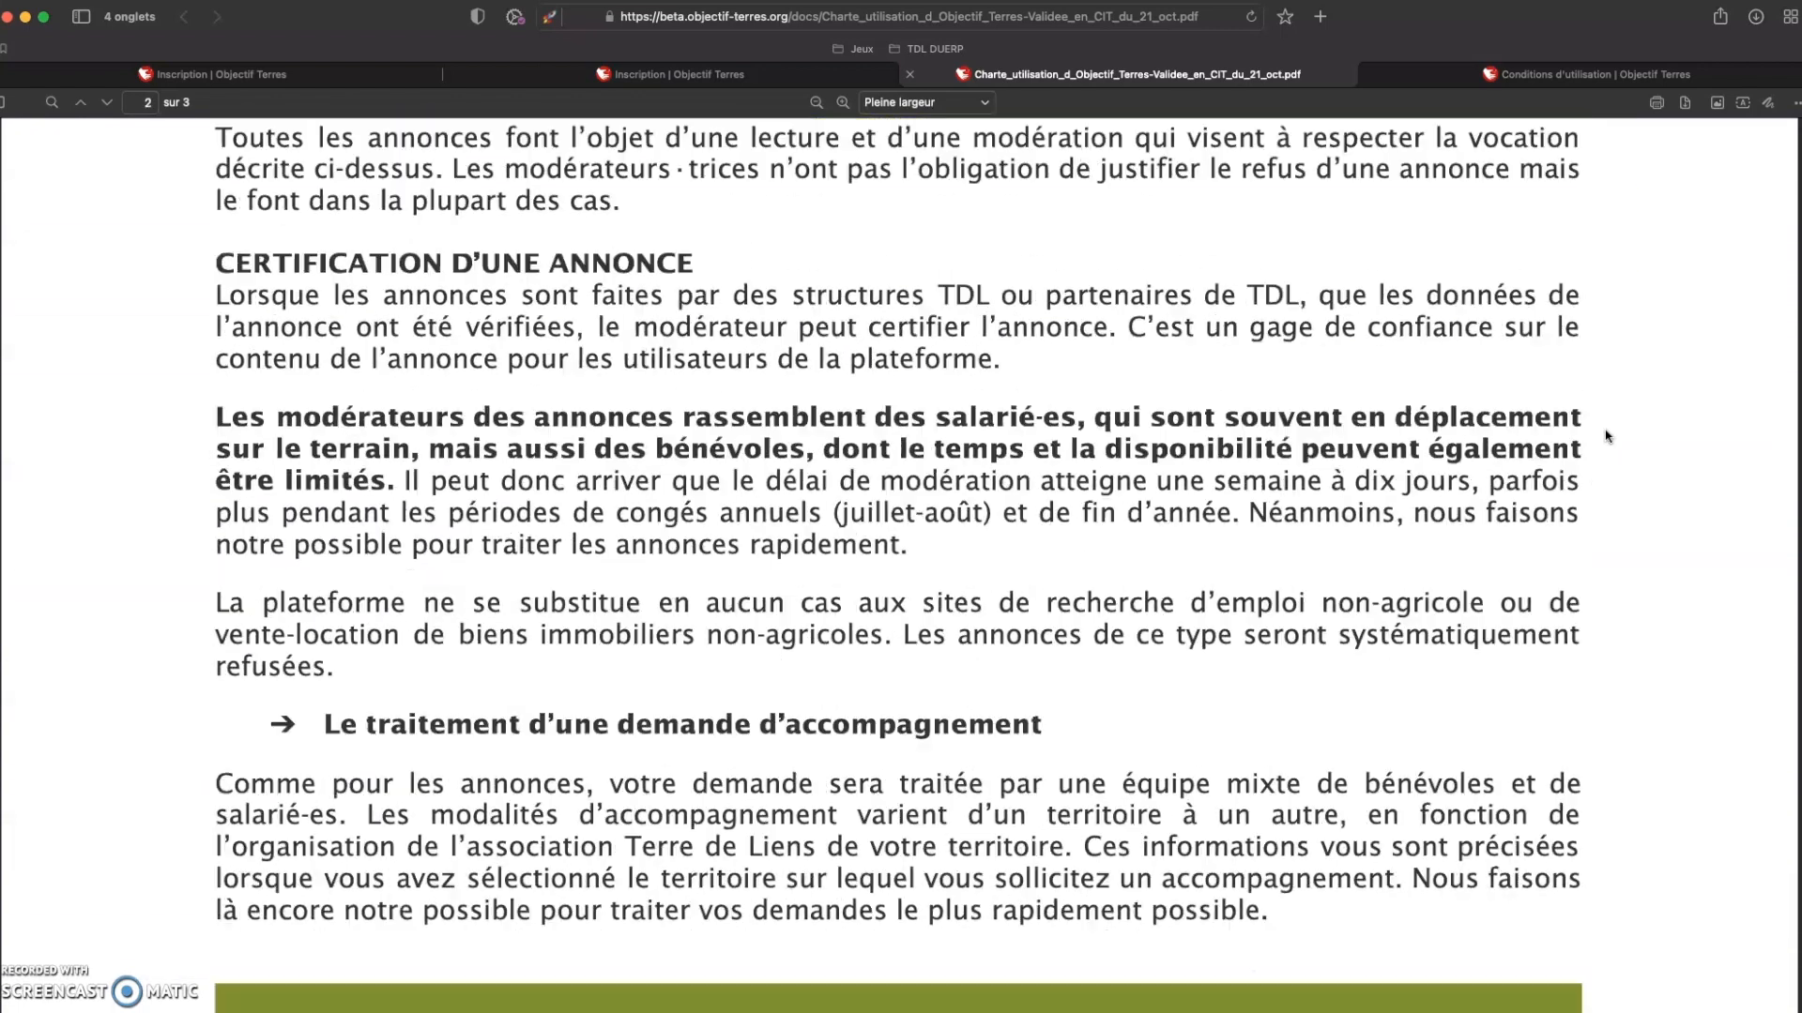
click(1634, 384)
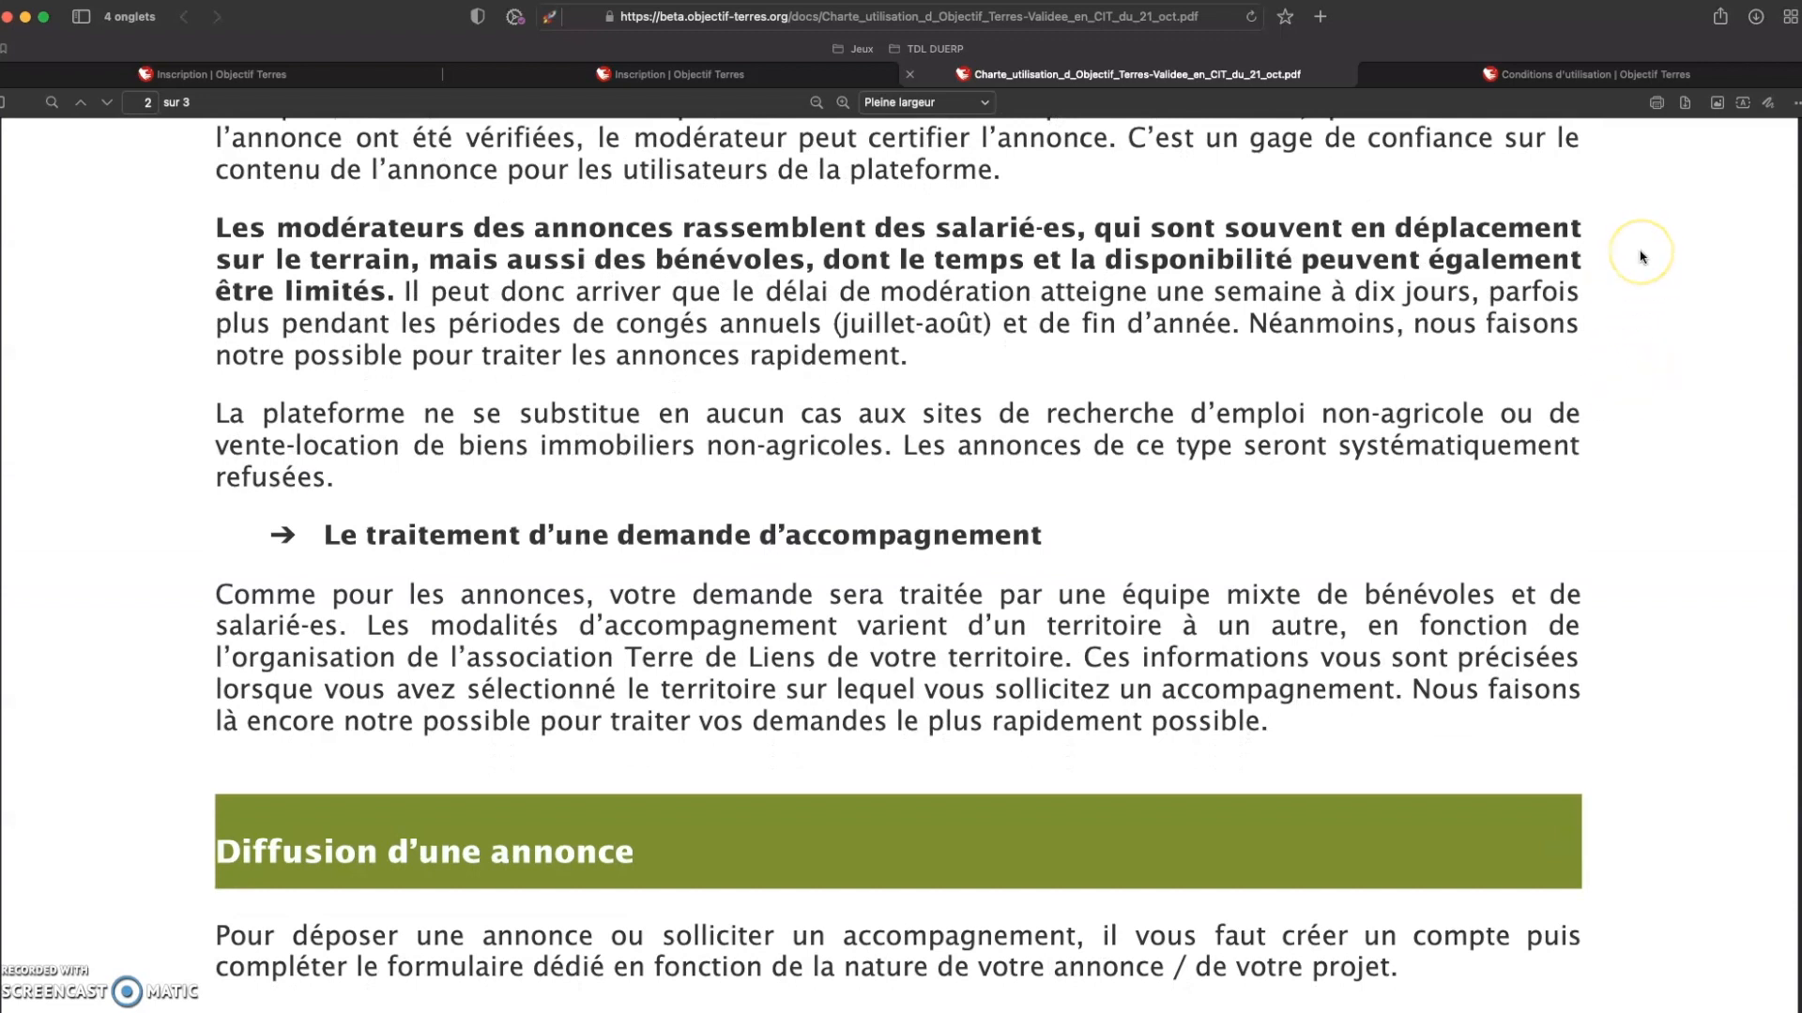
scroll(1643, 257, down, 3)
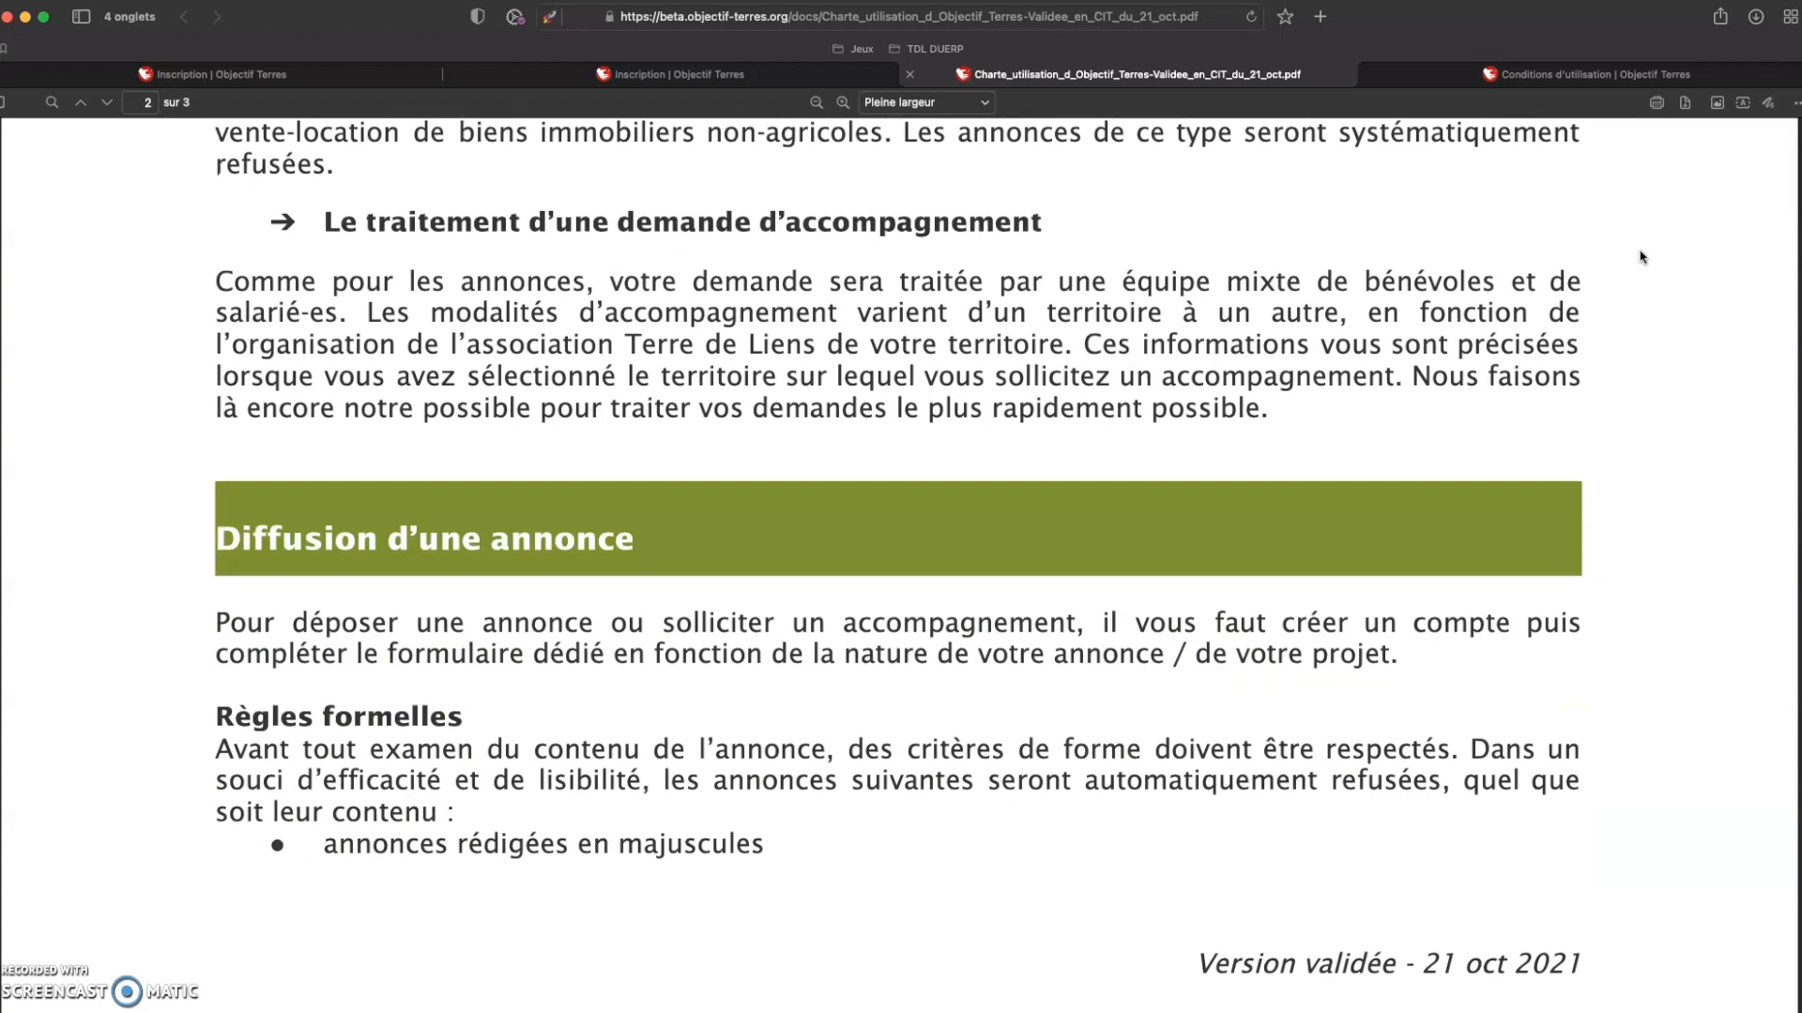
scroll(1642, 257, down, 4)
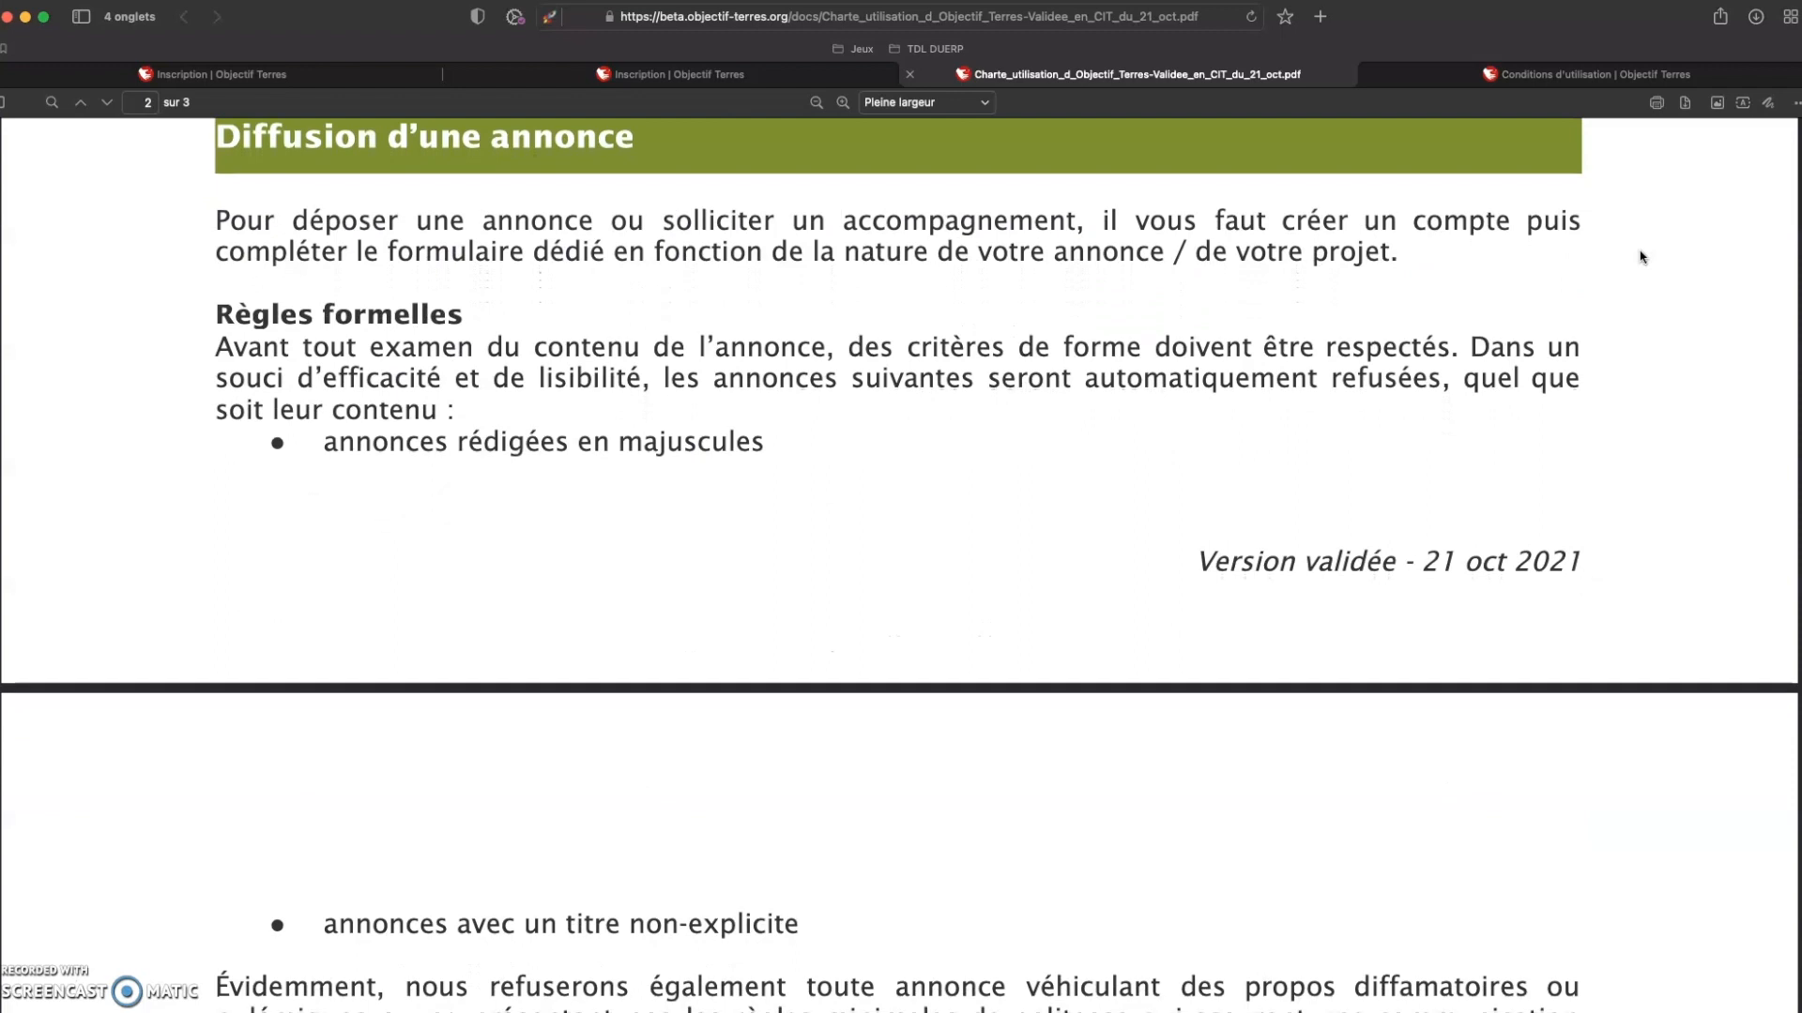
scroll(1642, 257, down, 3)
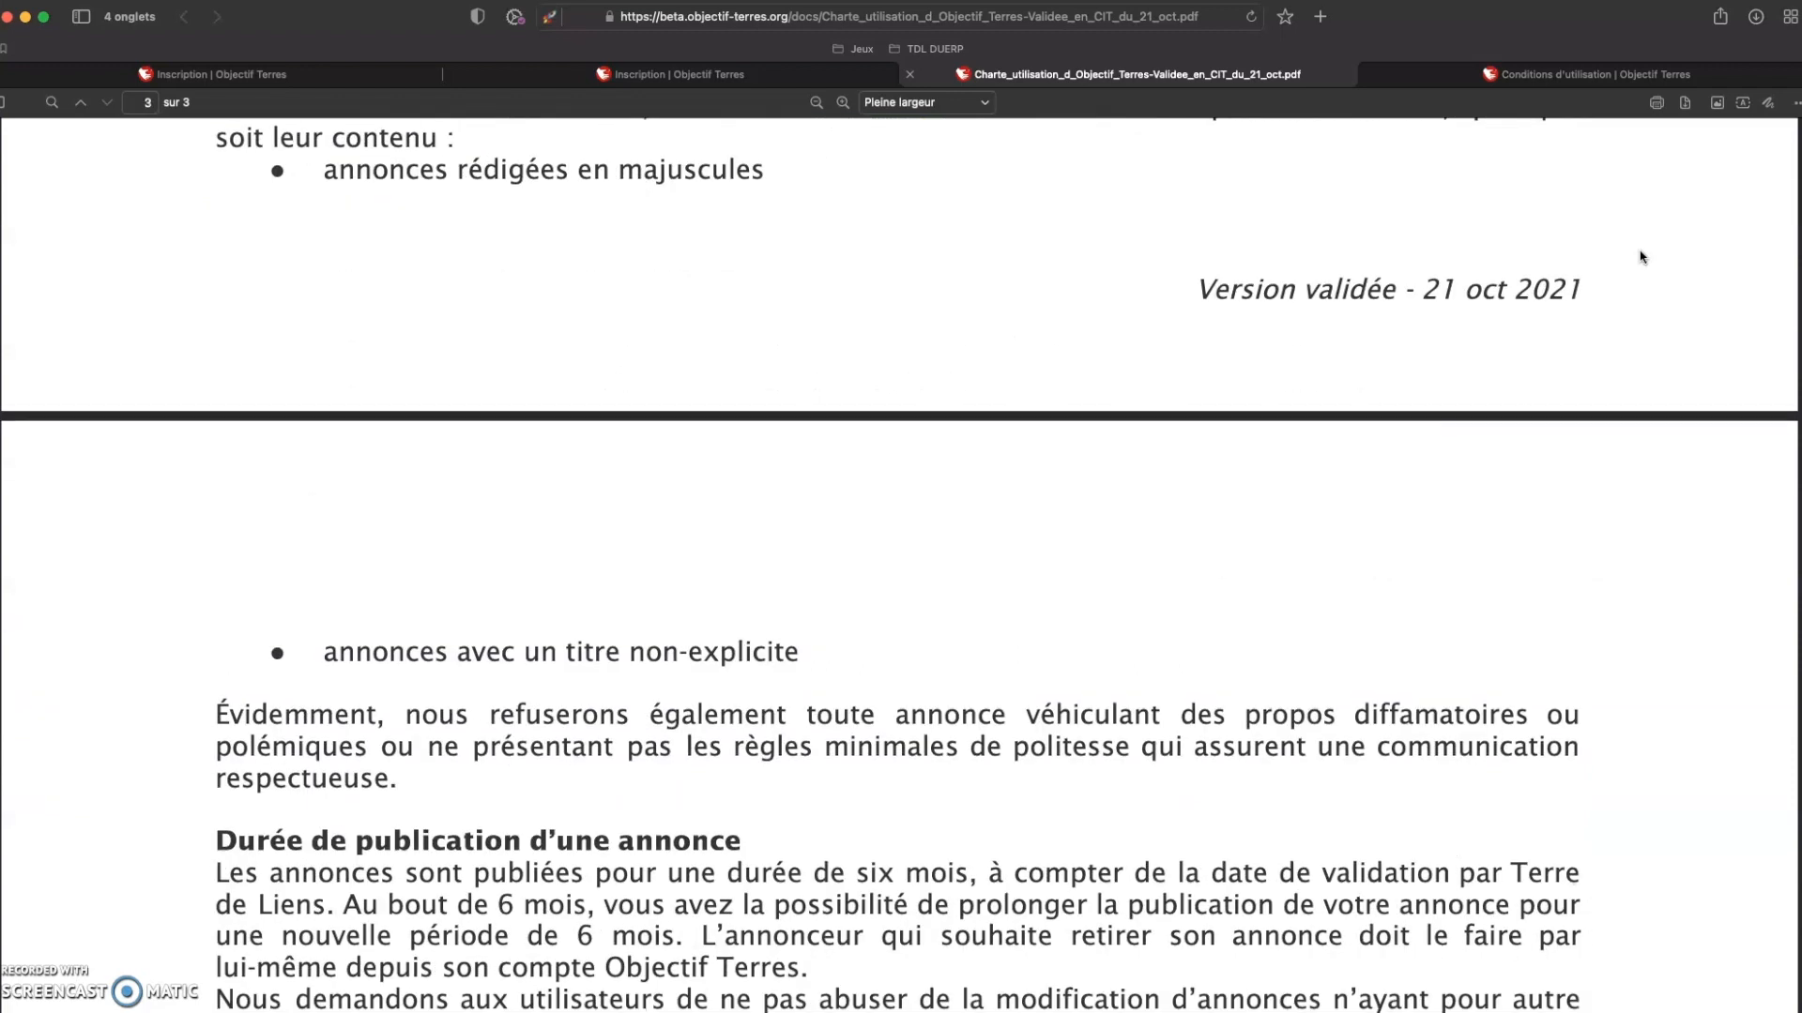
scroll(1642, 257, down, 10)
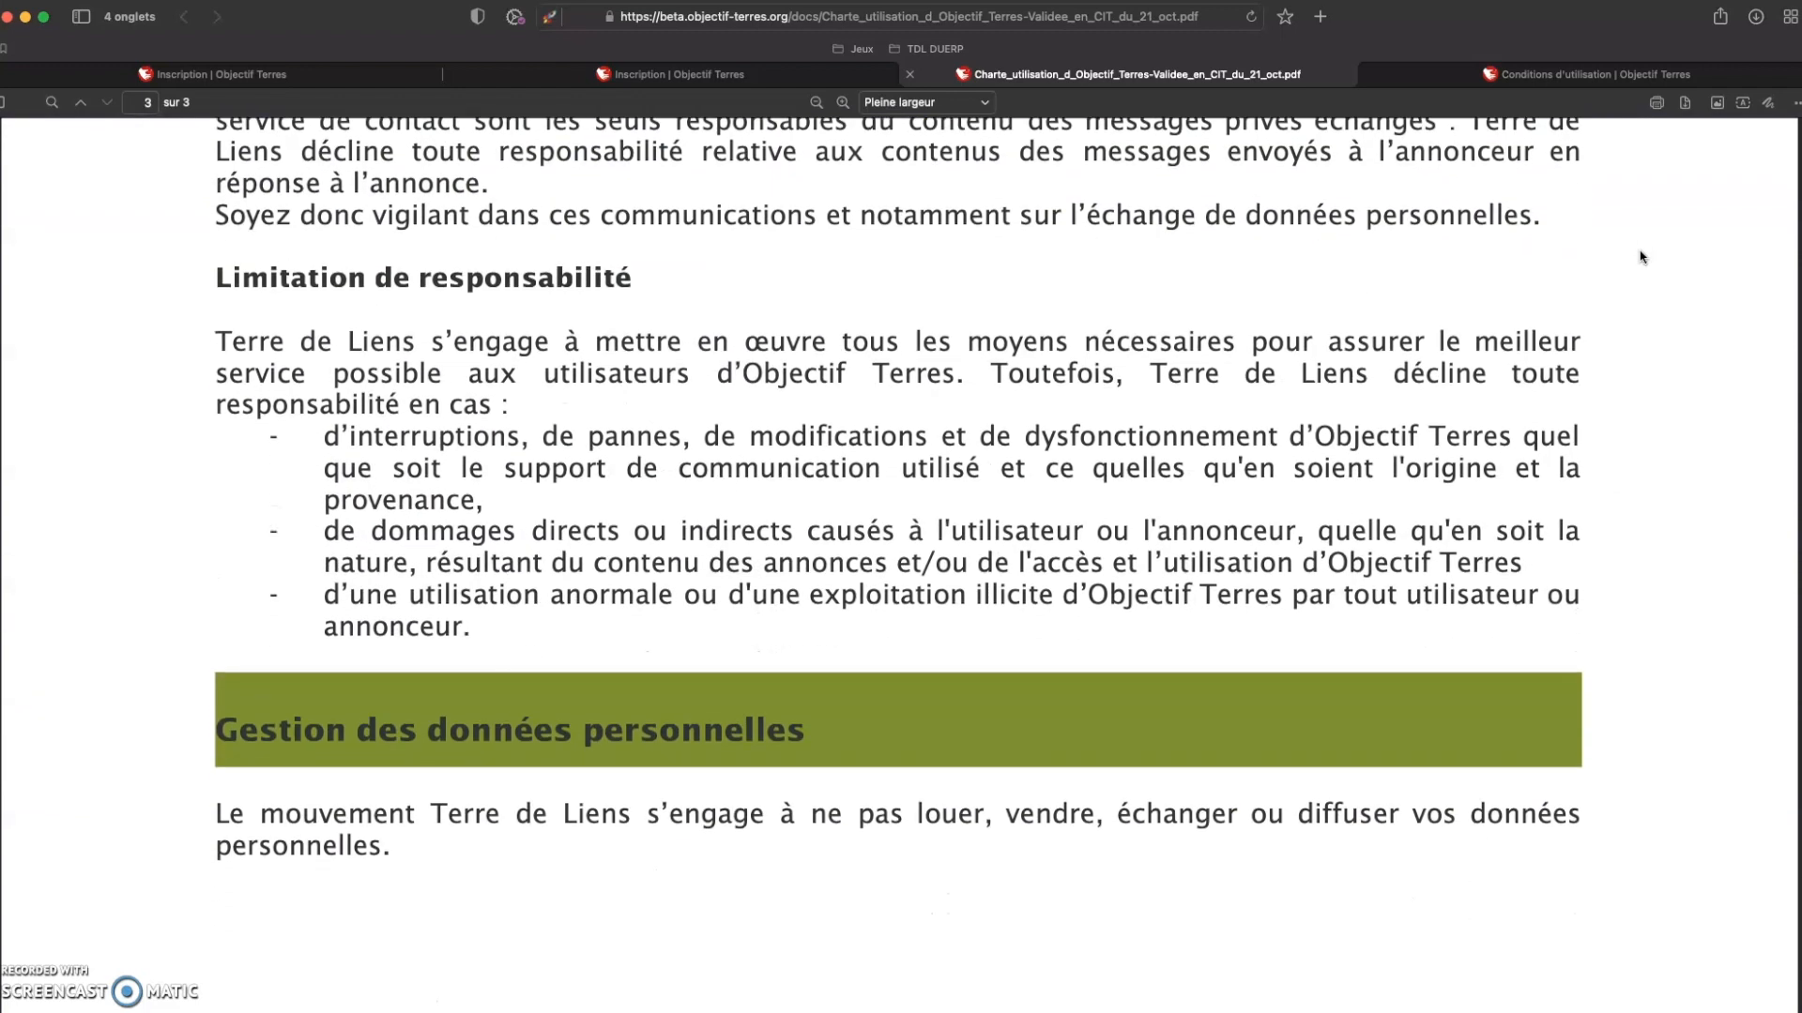
click(1579, 75)
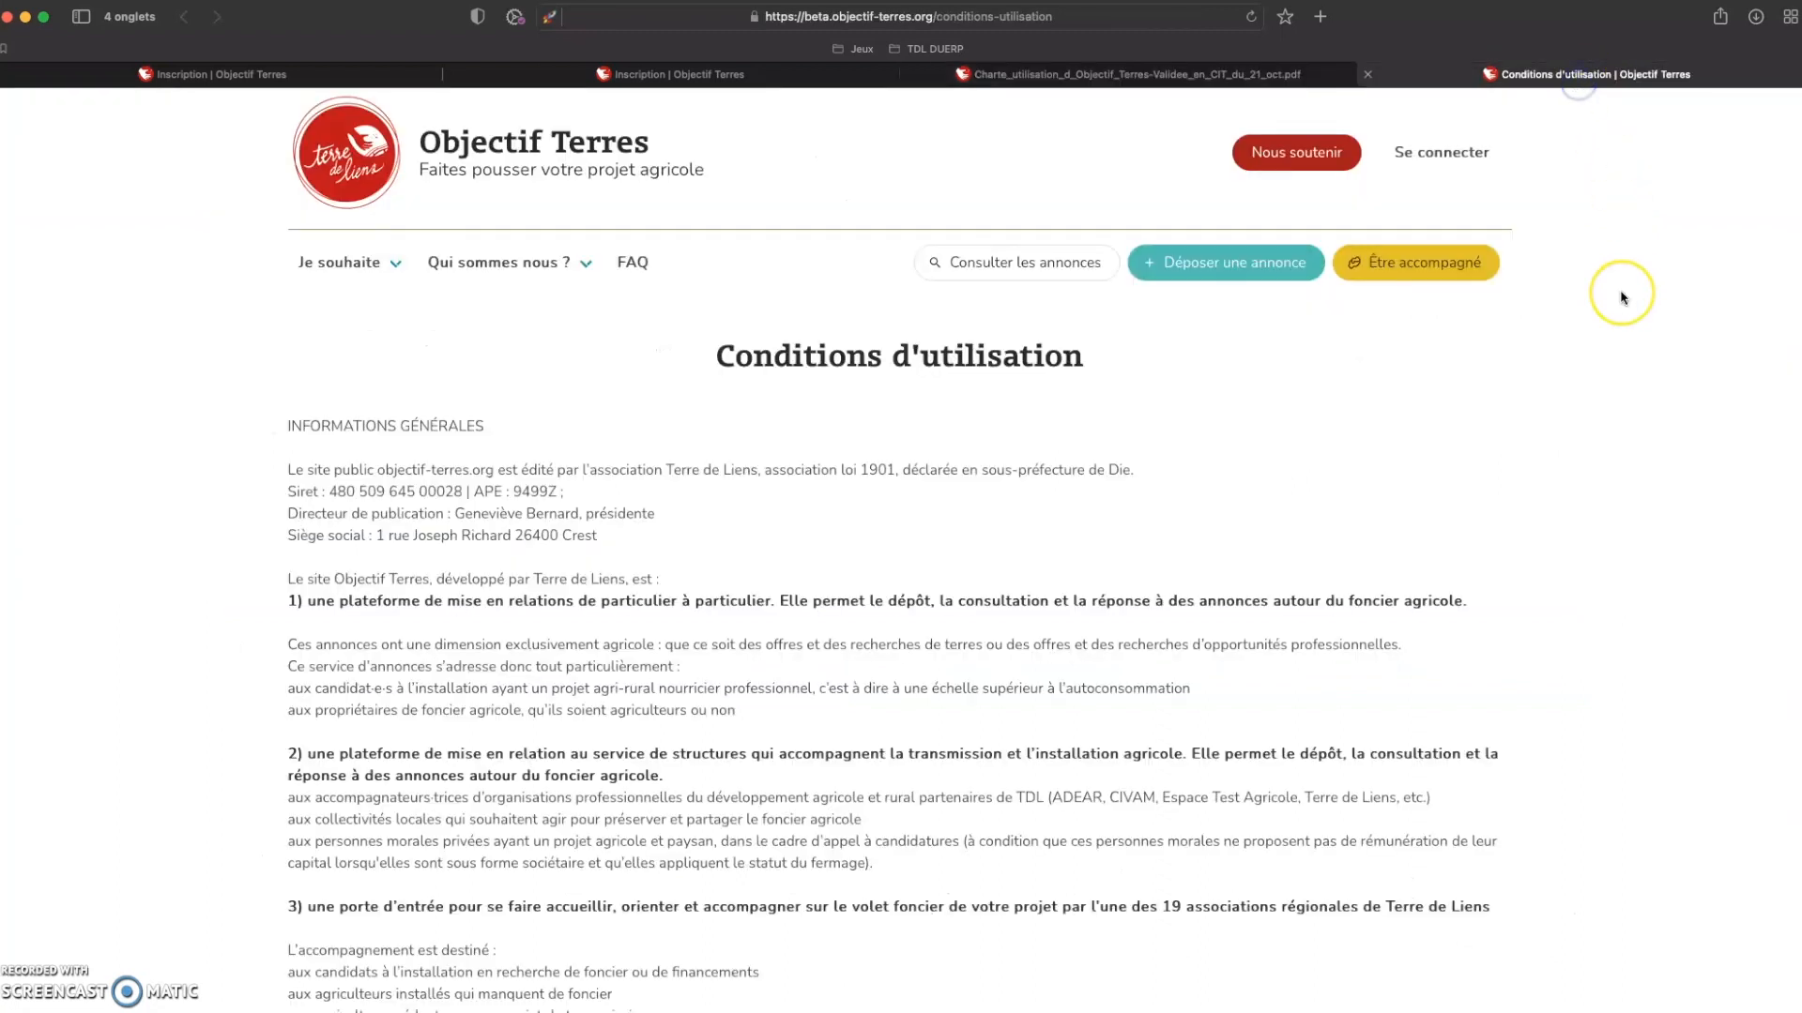
scroll(1623, 298, down, 3)
- In the already filled-in registration form, agree to receive Terre de Liens communications and submit the form
click(319, 76)
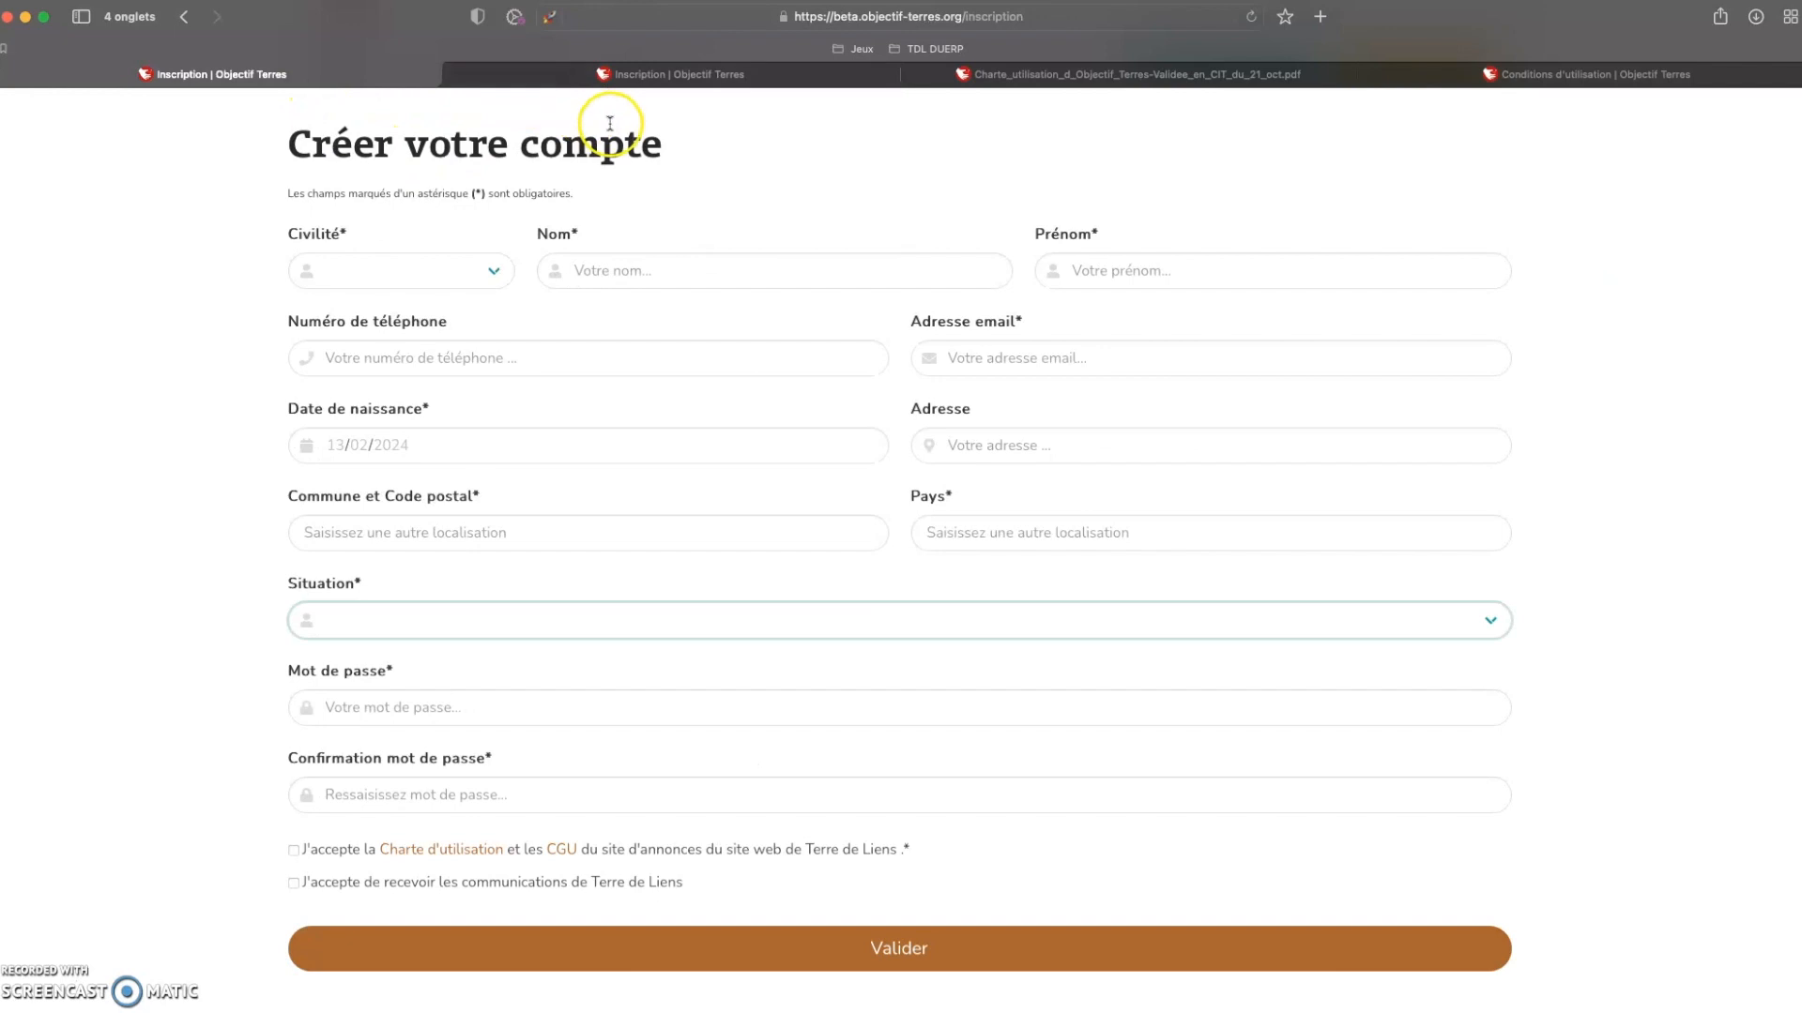
click(740, 75)
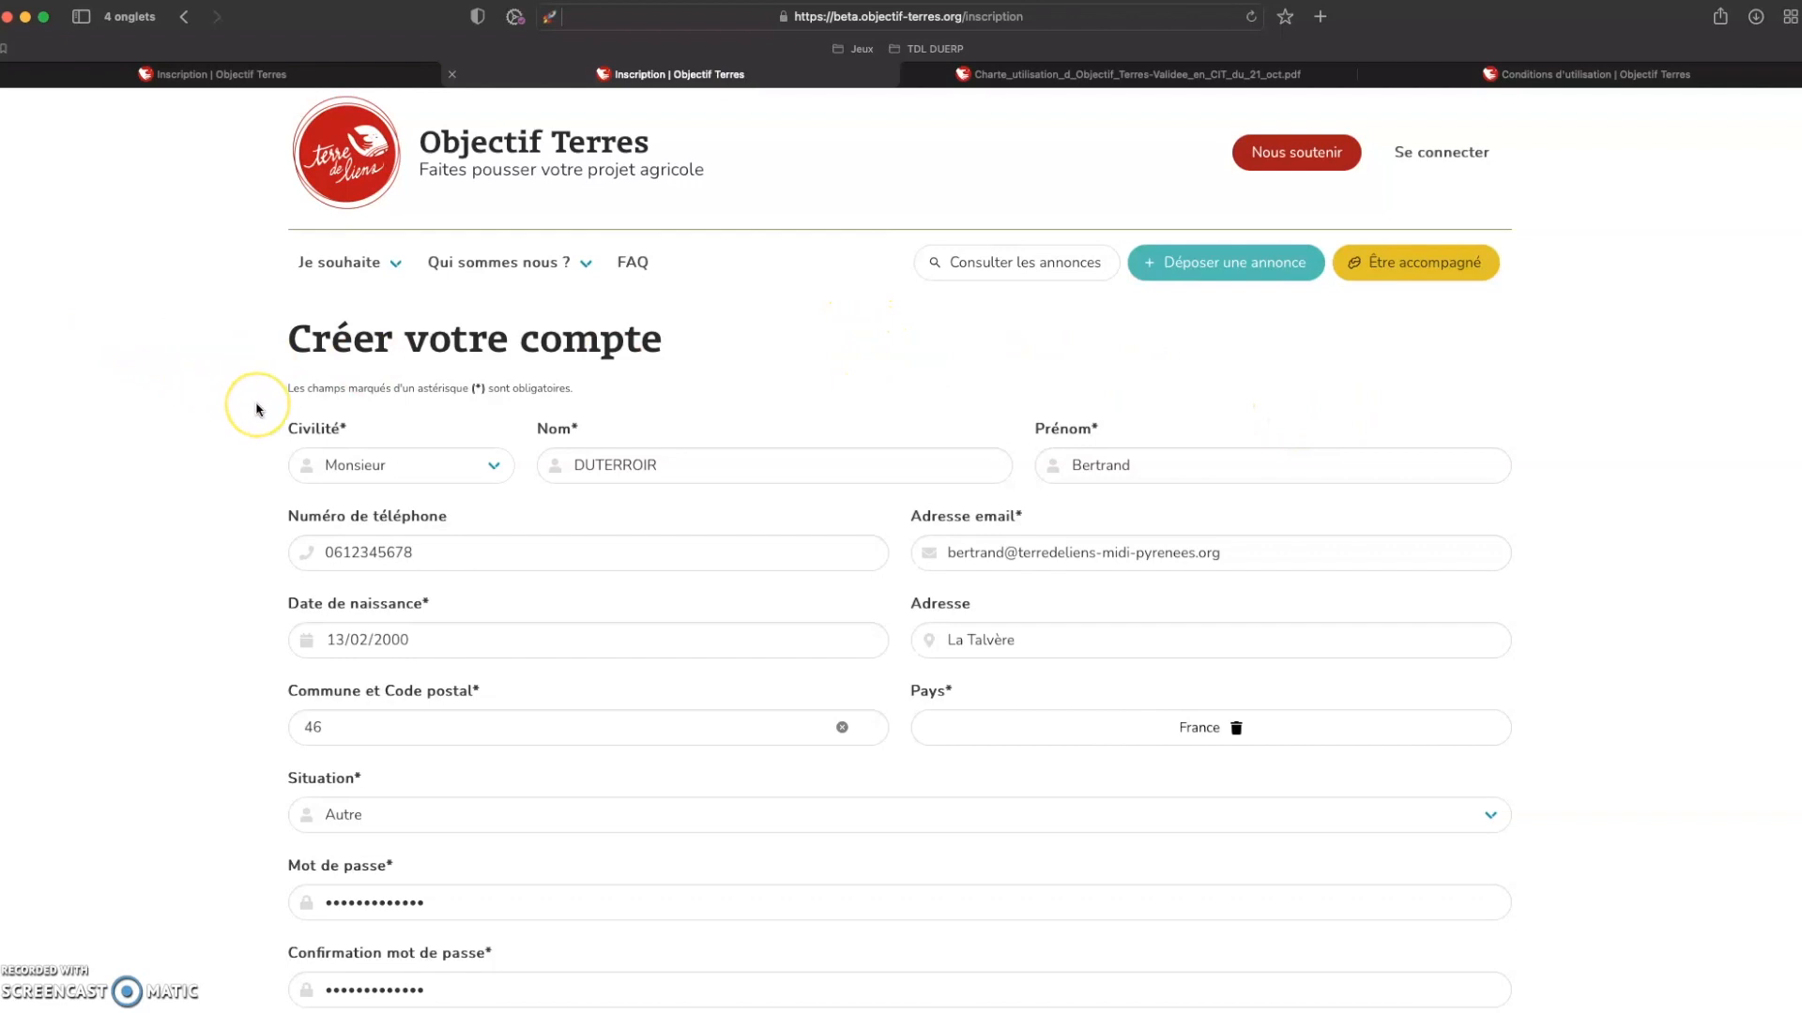
scroll(256, 410, down, 4)
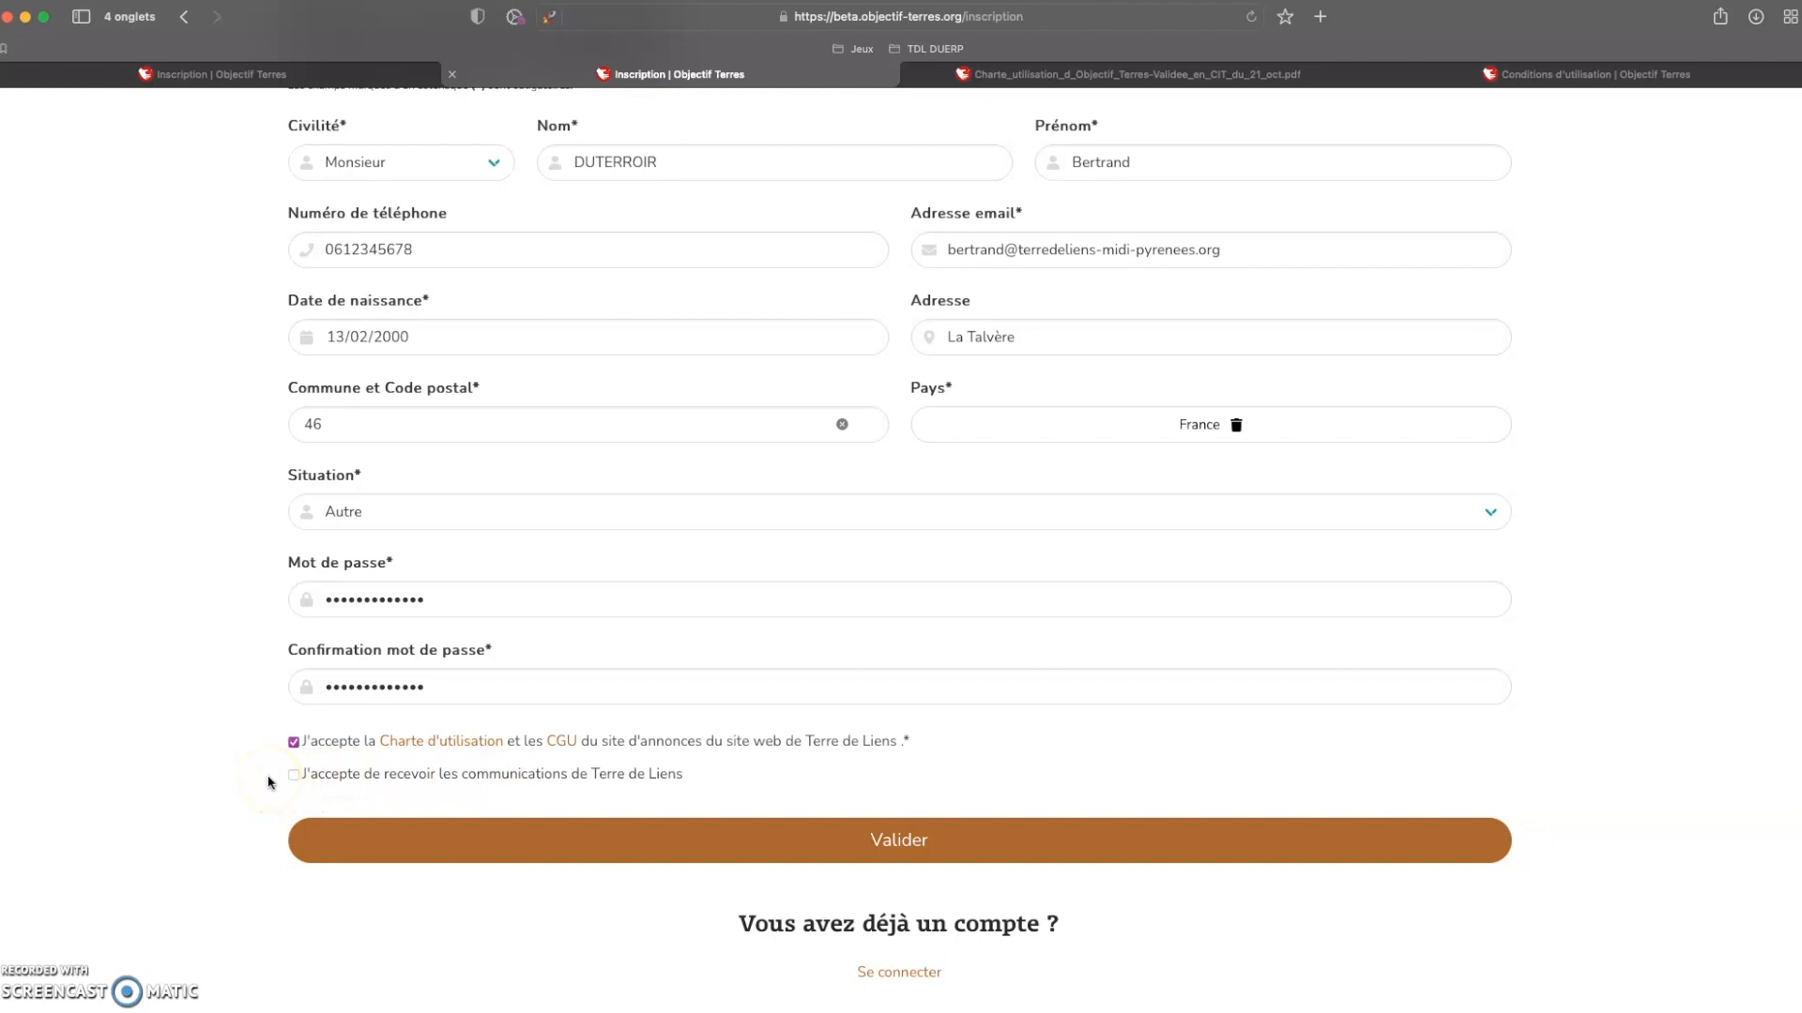
click(315, 777)
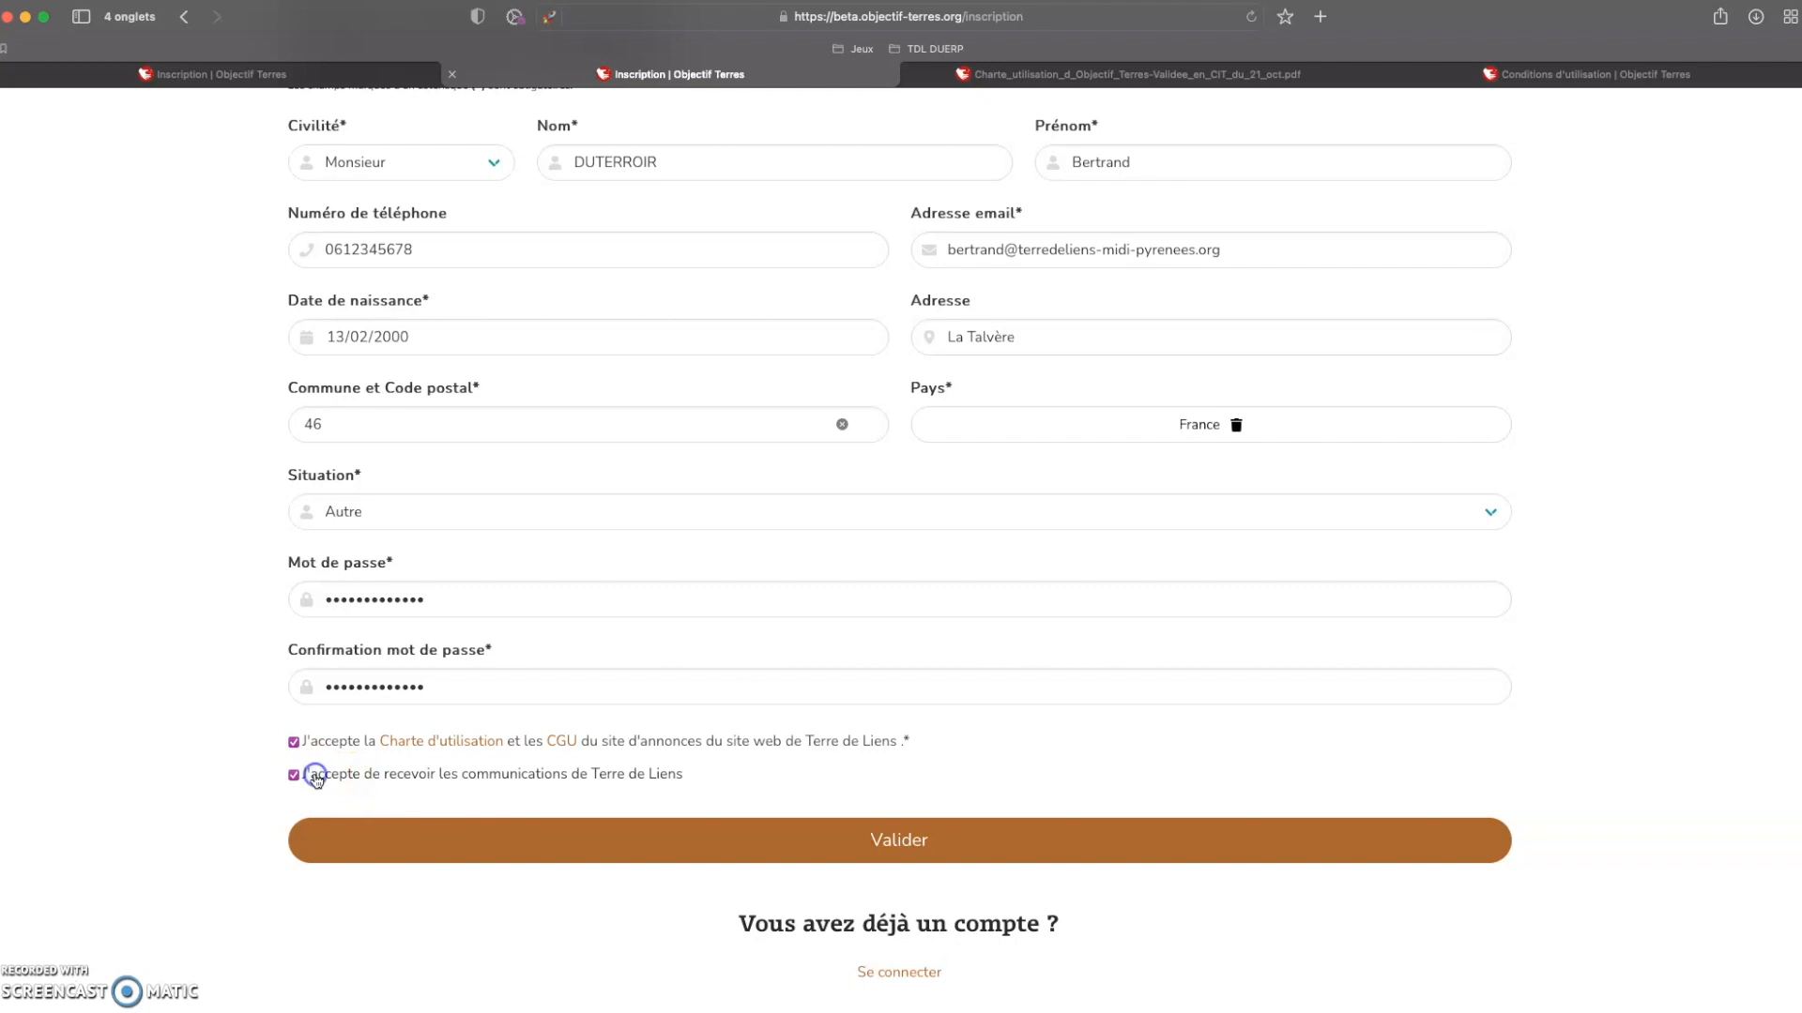
click(901, 841)
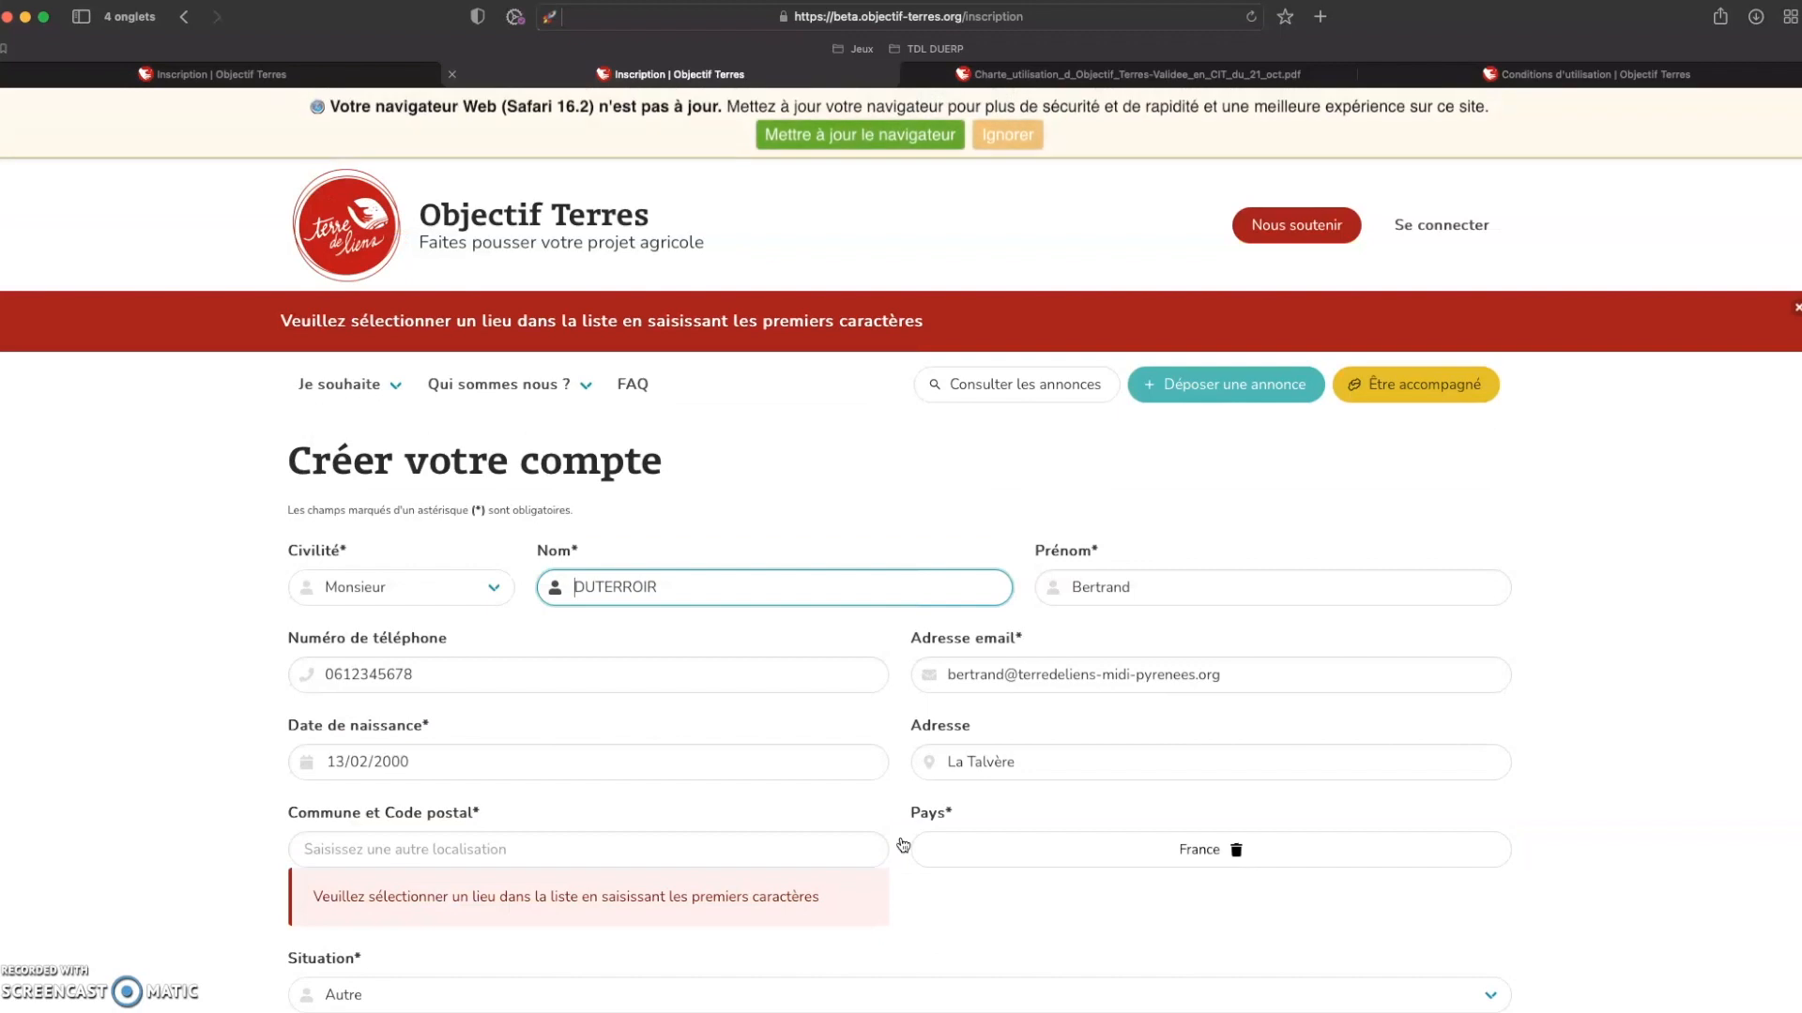
- Look up communes matching 46 and select the suggestion Bio for Commune et Code postal
scroll(1555, 552, down, 2)
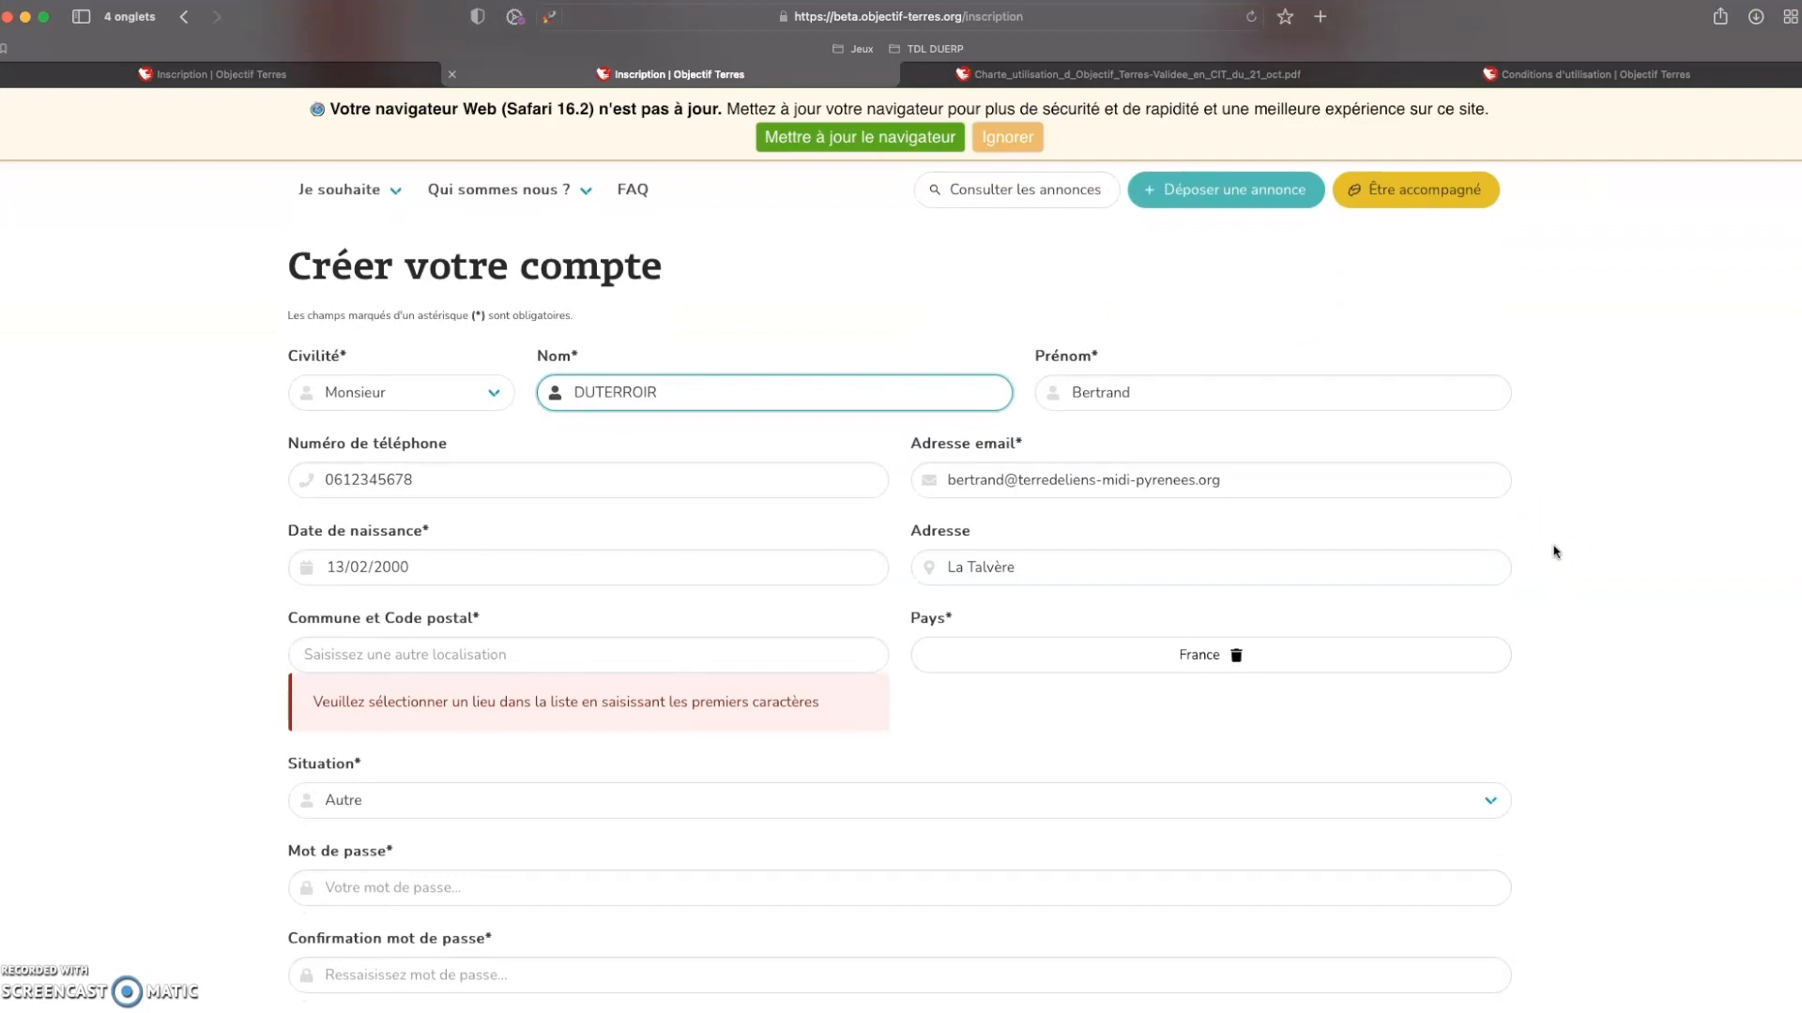
click(589, 660)
click(357, 656)
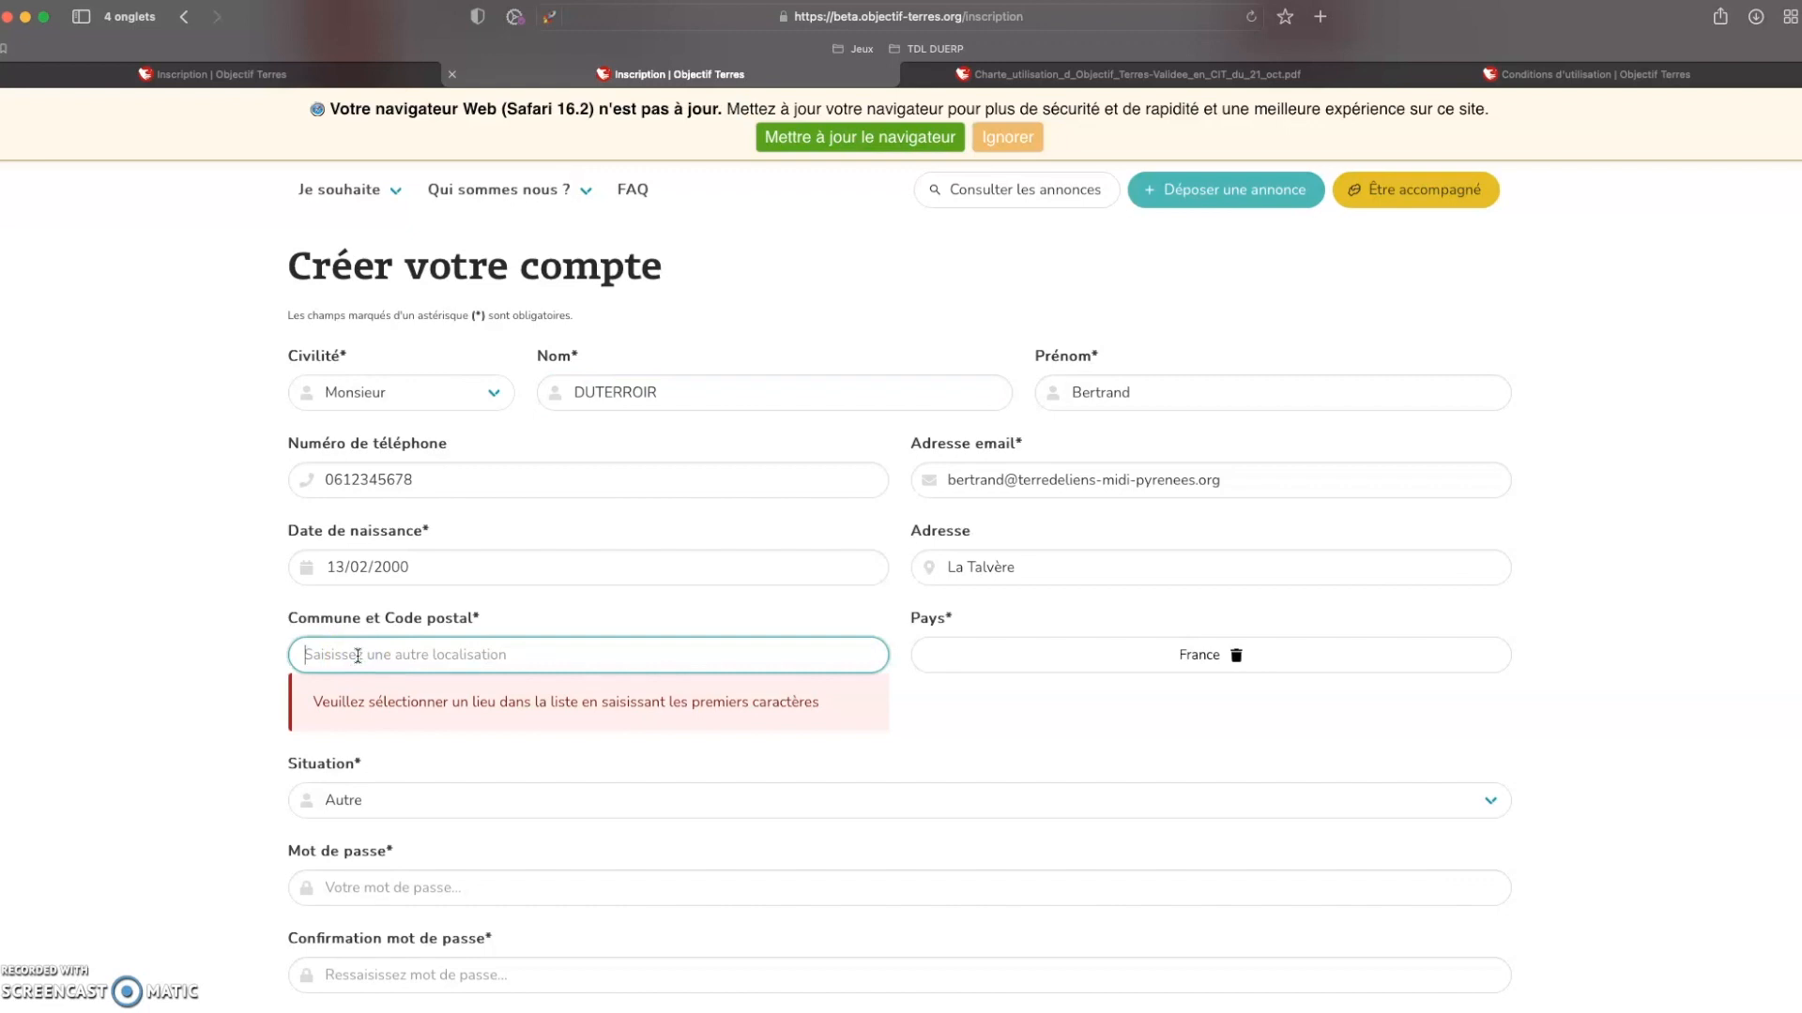
text(46)
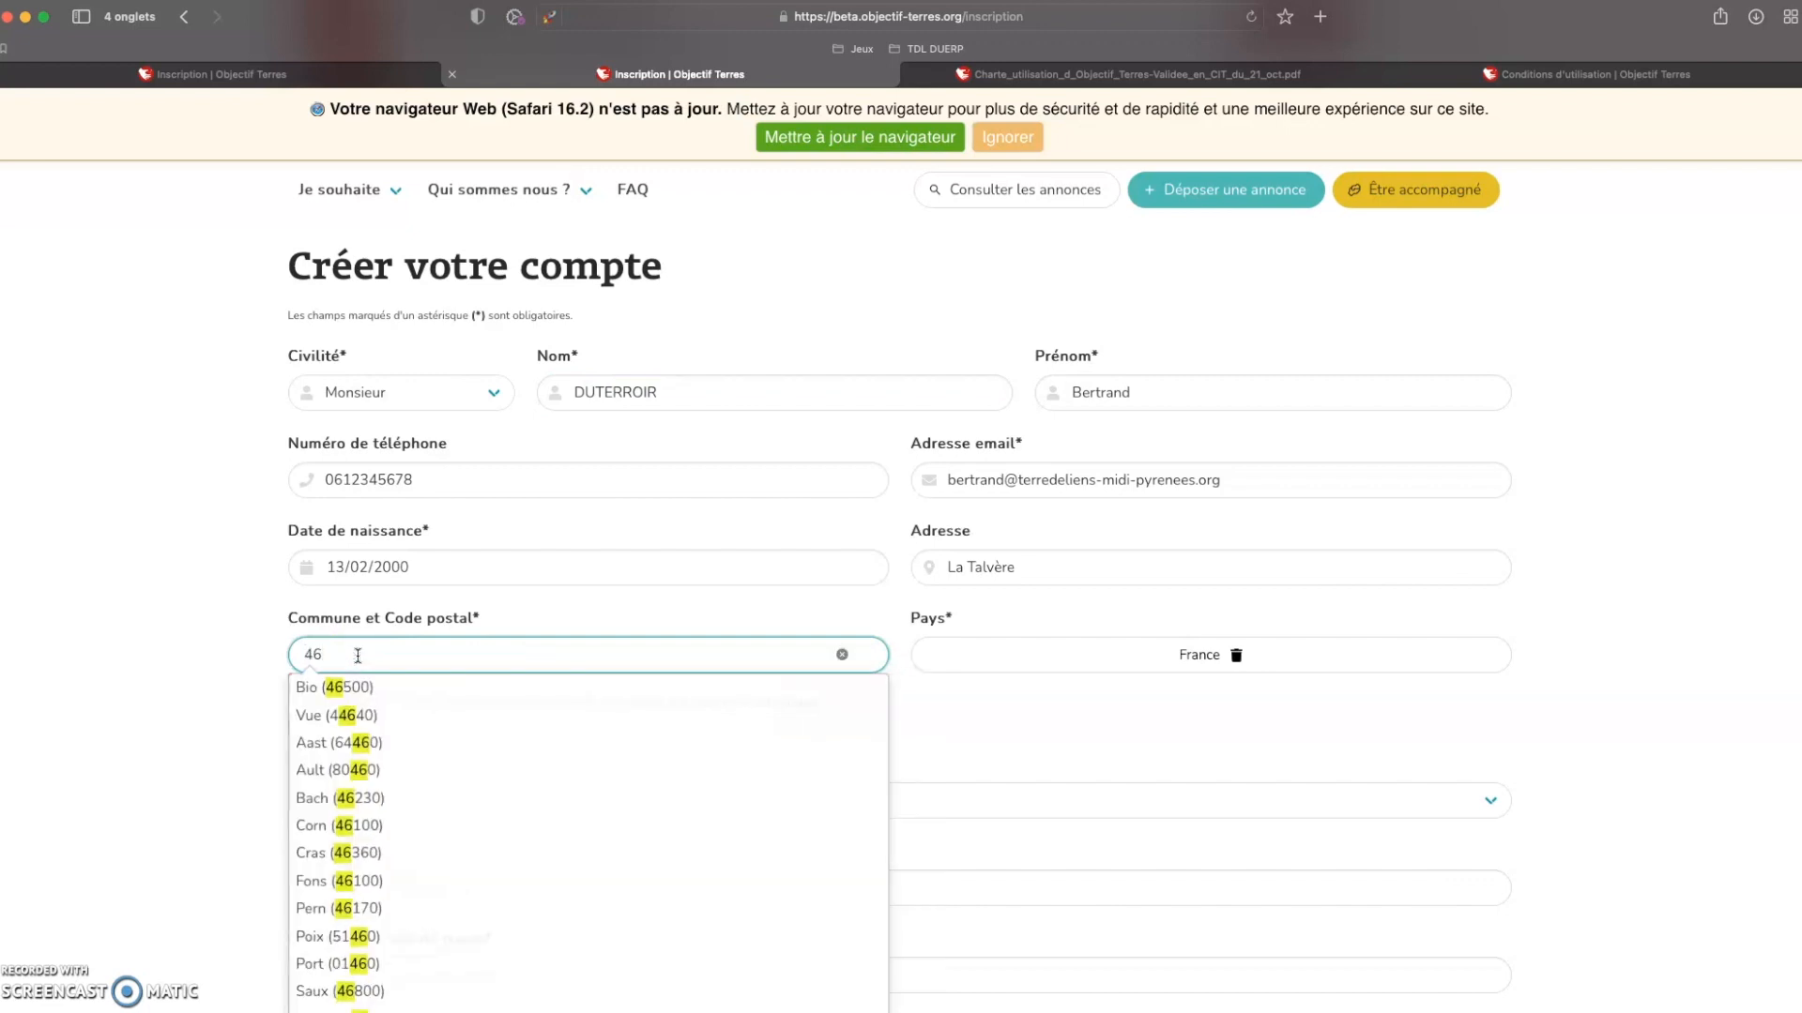
click(336, 689)
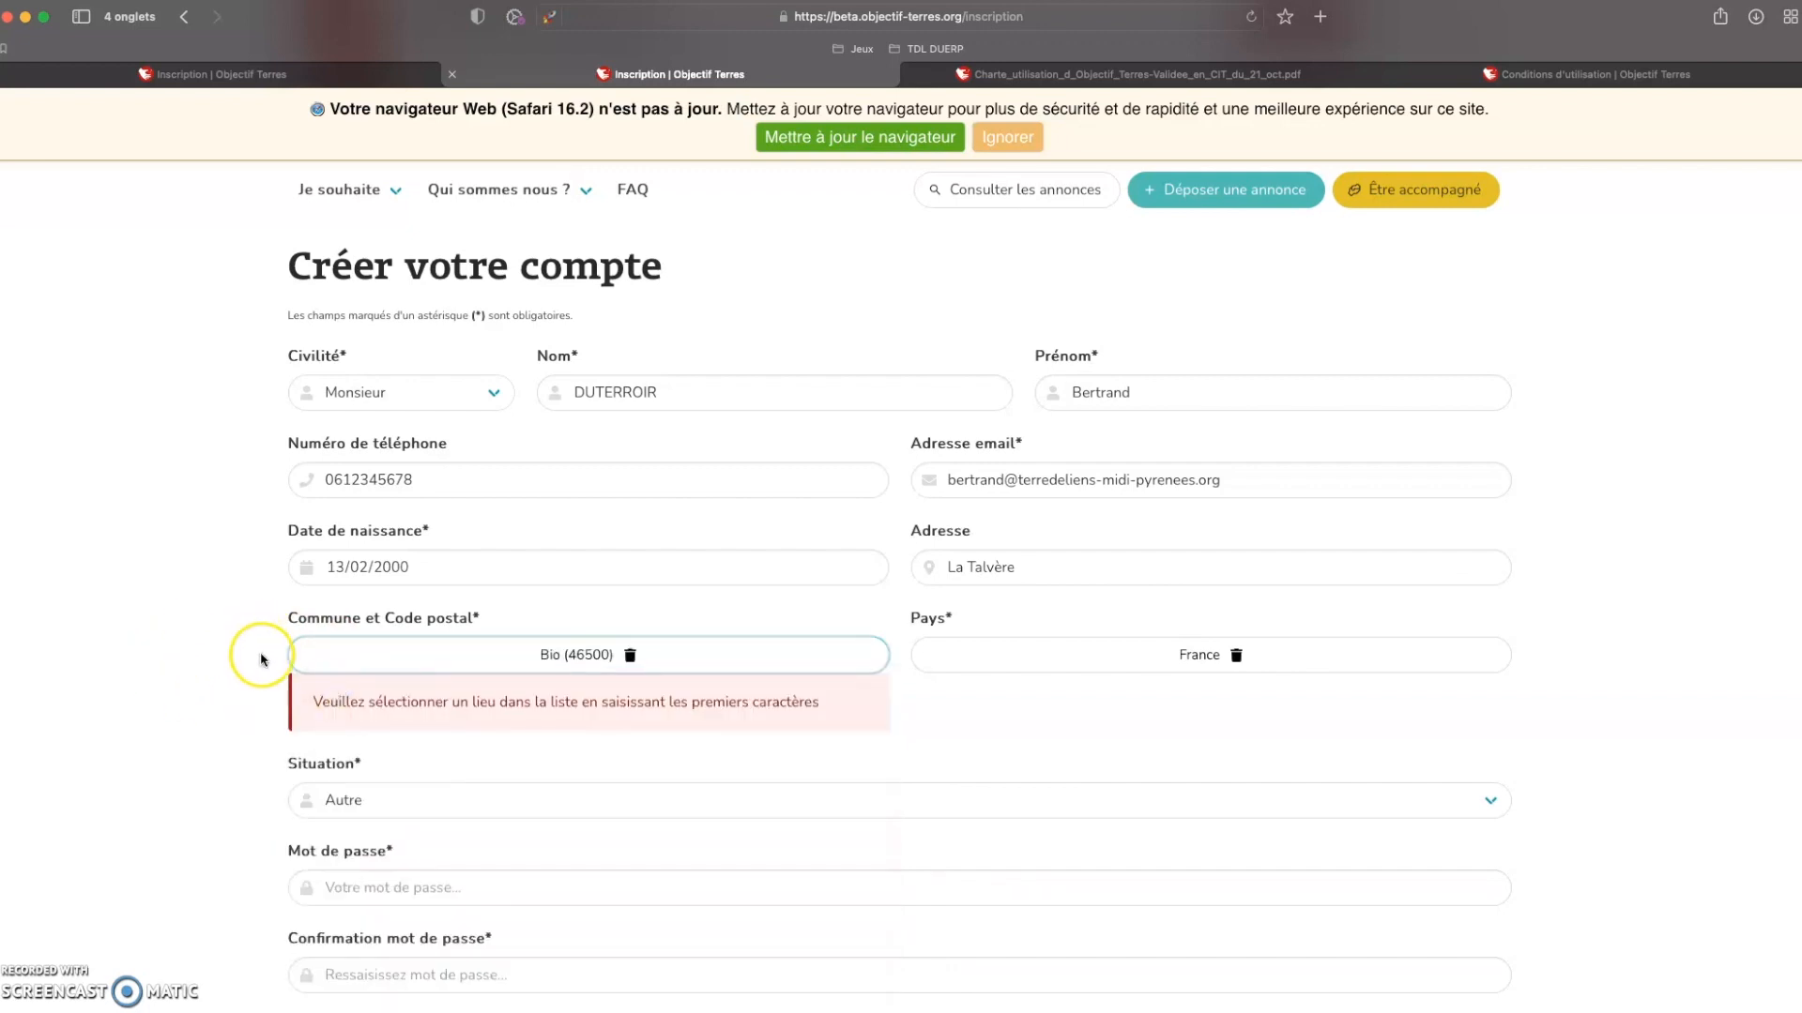
- Enter and confirm the account password, and accept the Charte d'utilisation and CGU
scroll(261, 660, down, 5)
click(363, 648)
text(•••)
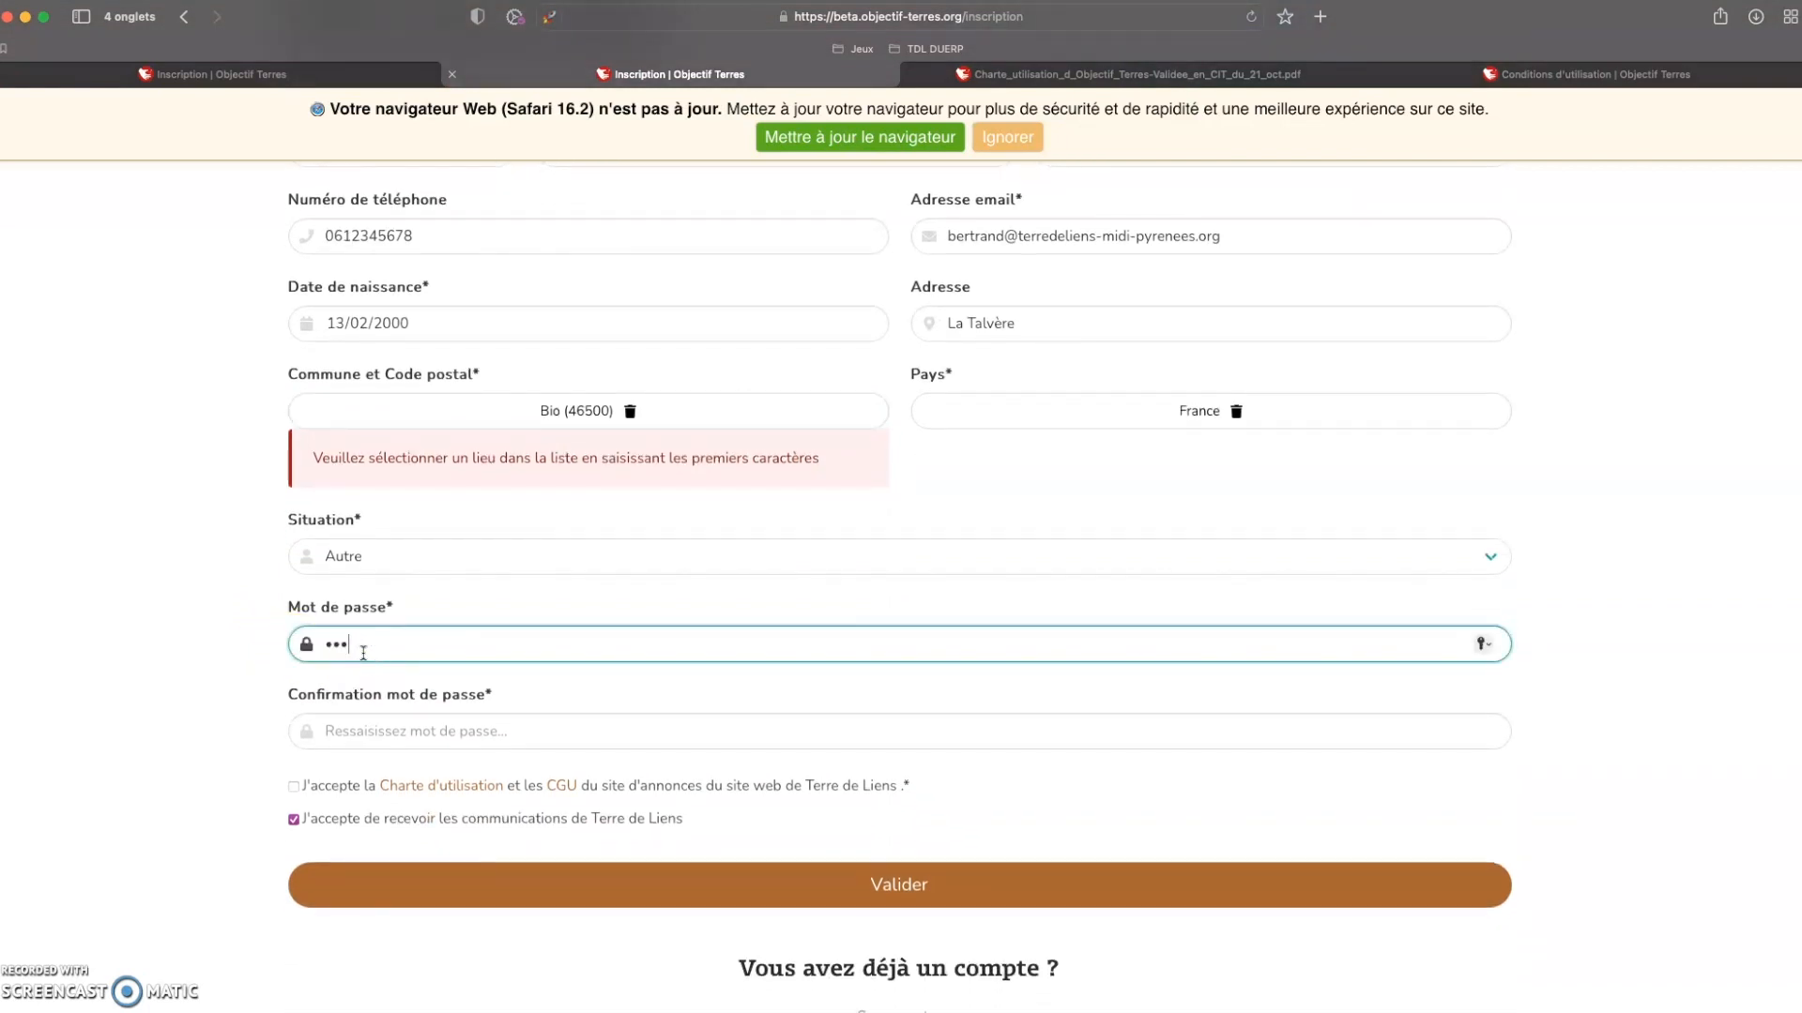
text(•••••••••••)
key(Tab)
text(•••••••••••••)
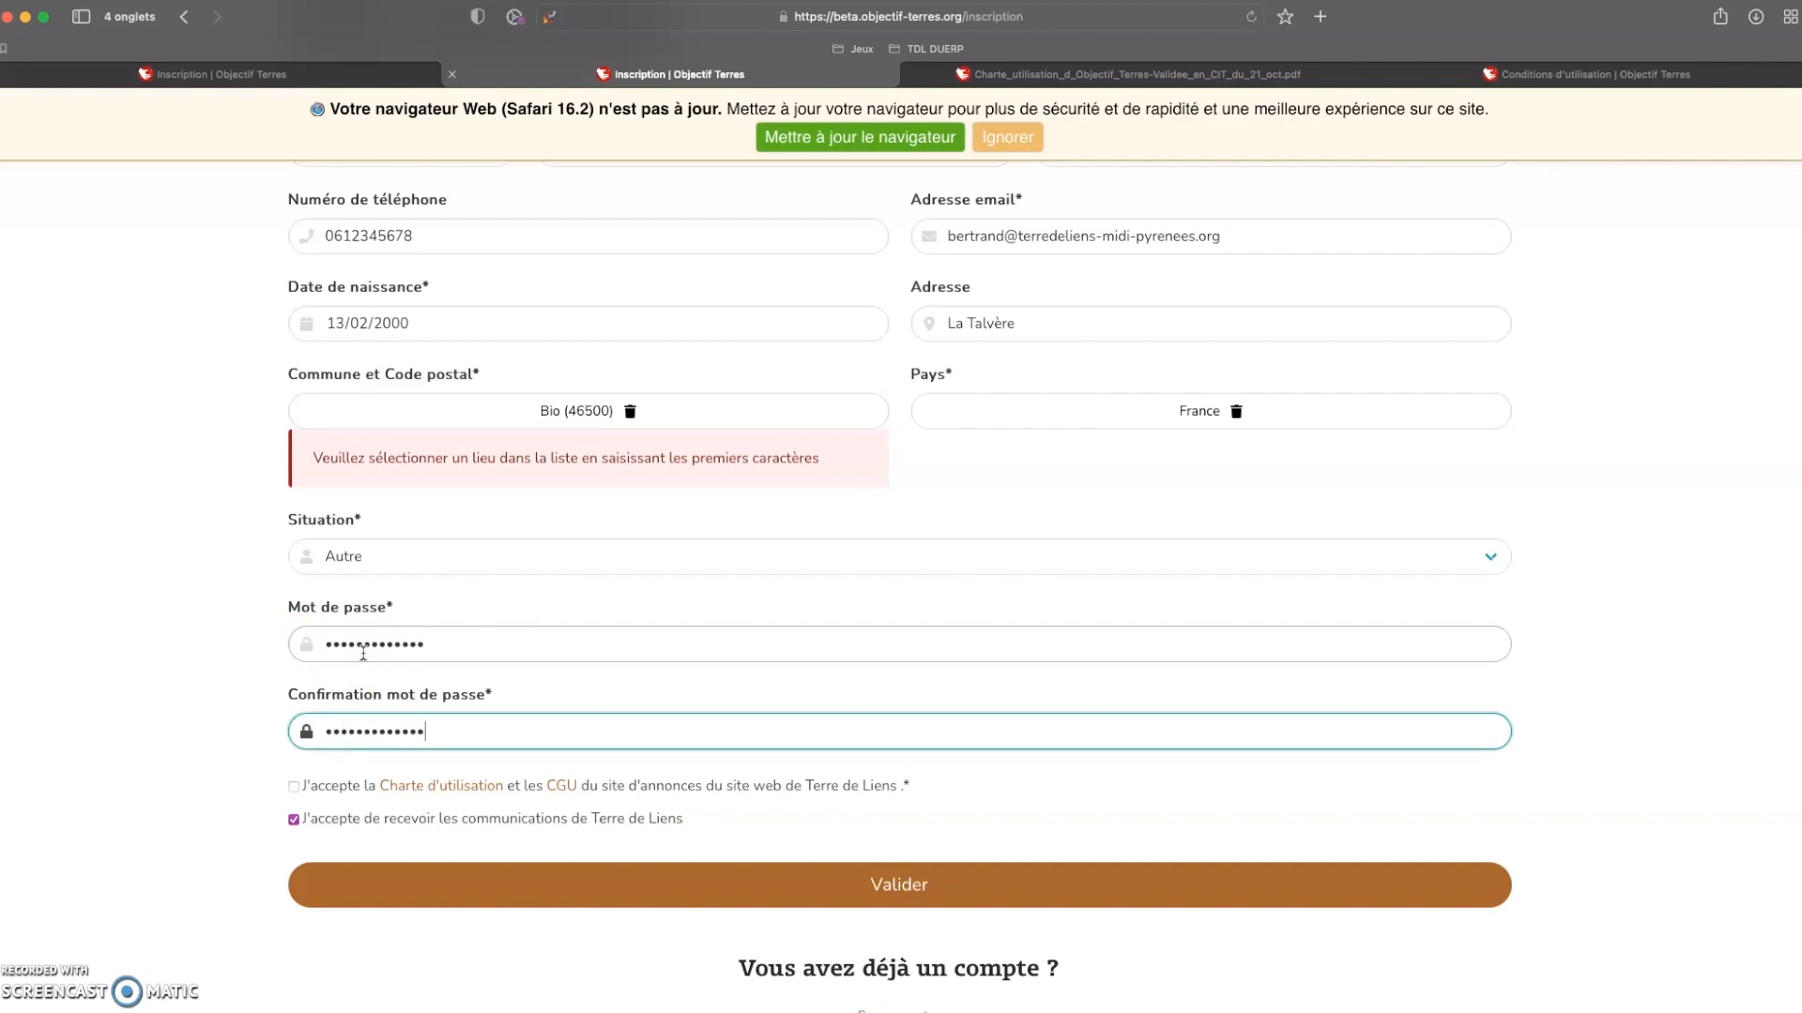
click(319, 786)
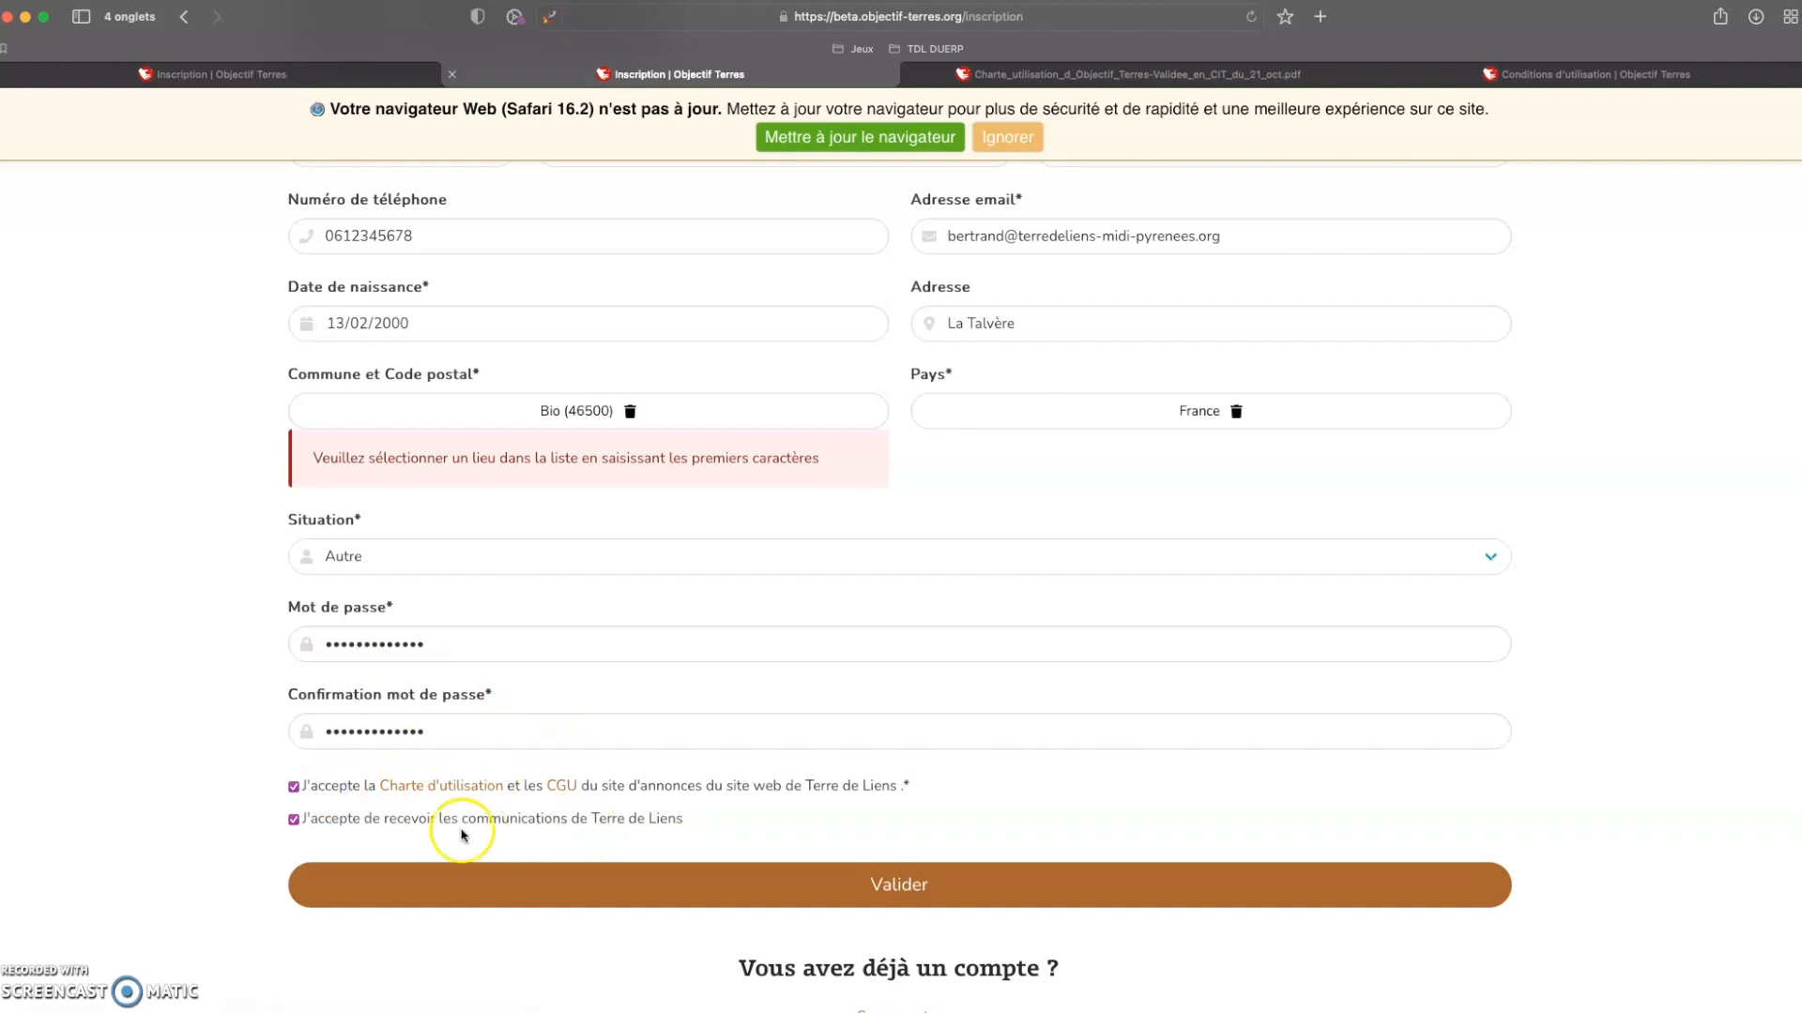
- Submit the completed registration form and save the account password in the browser
click(903, 884)
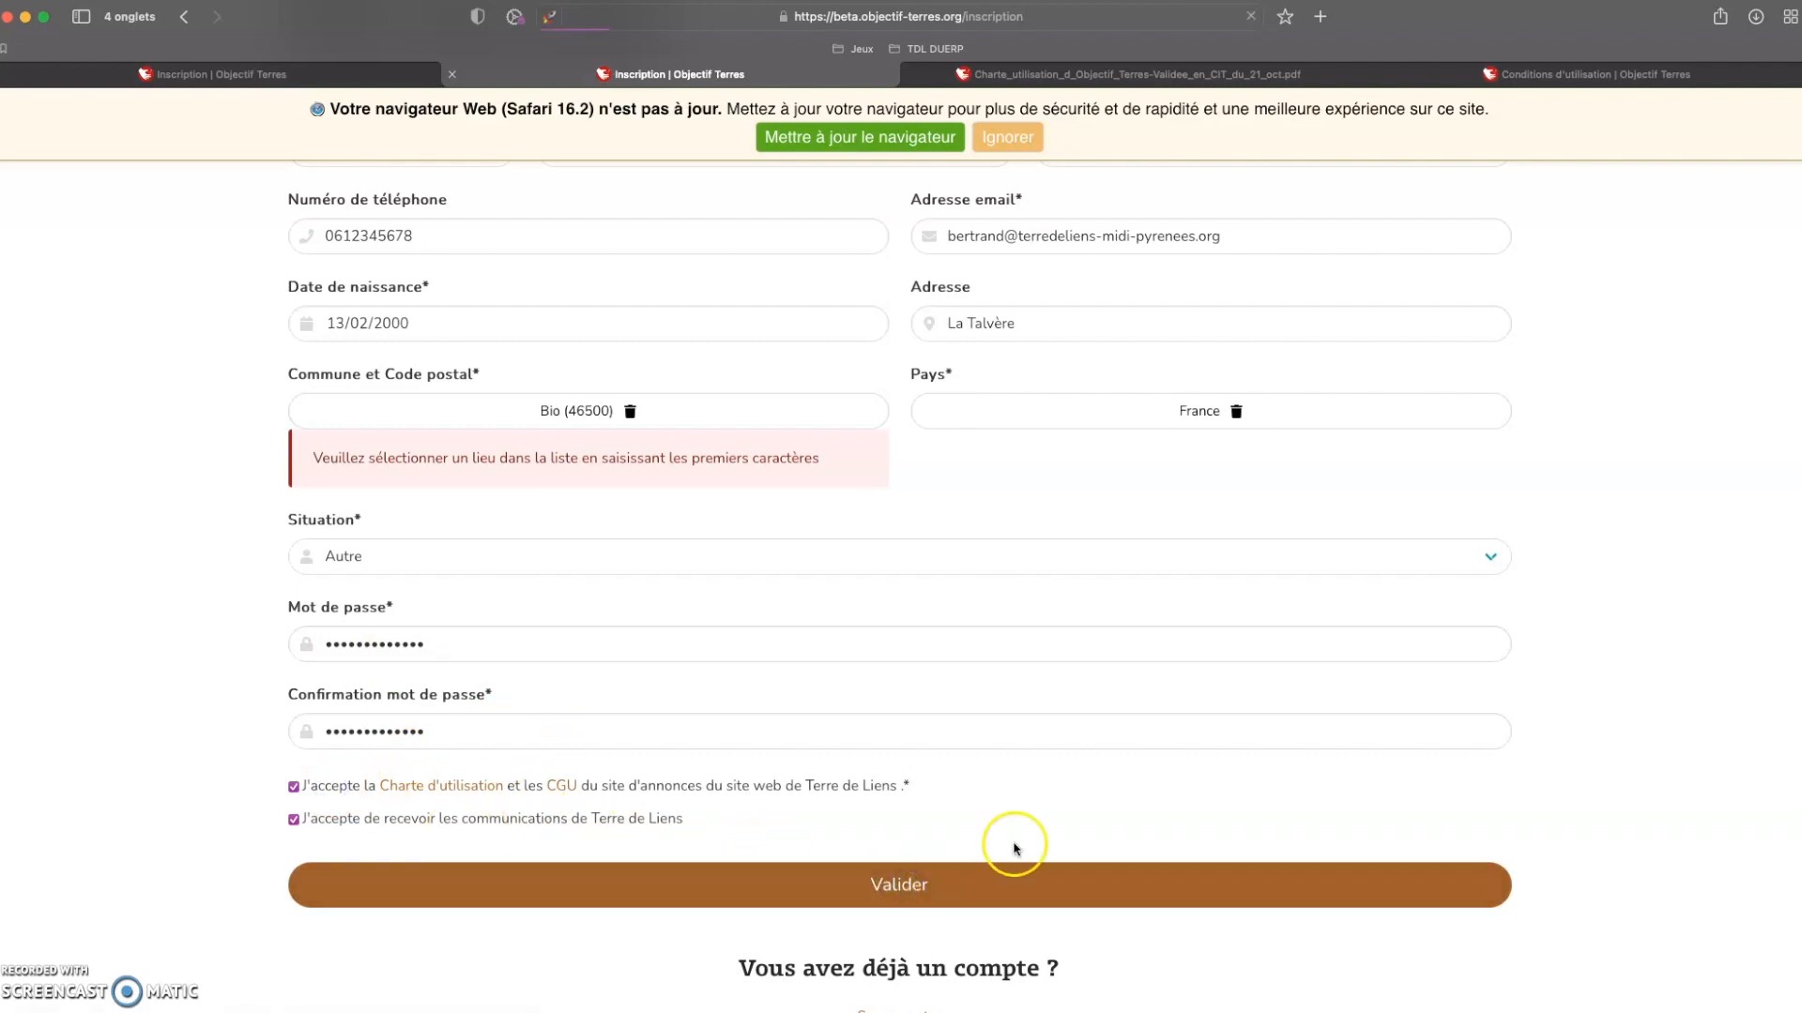
click(1010, 138)
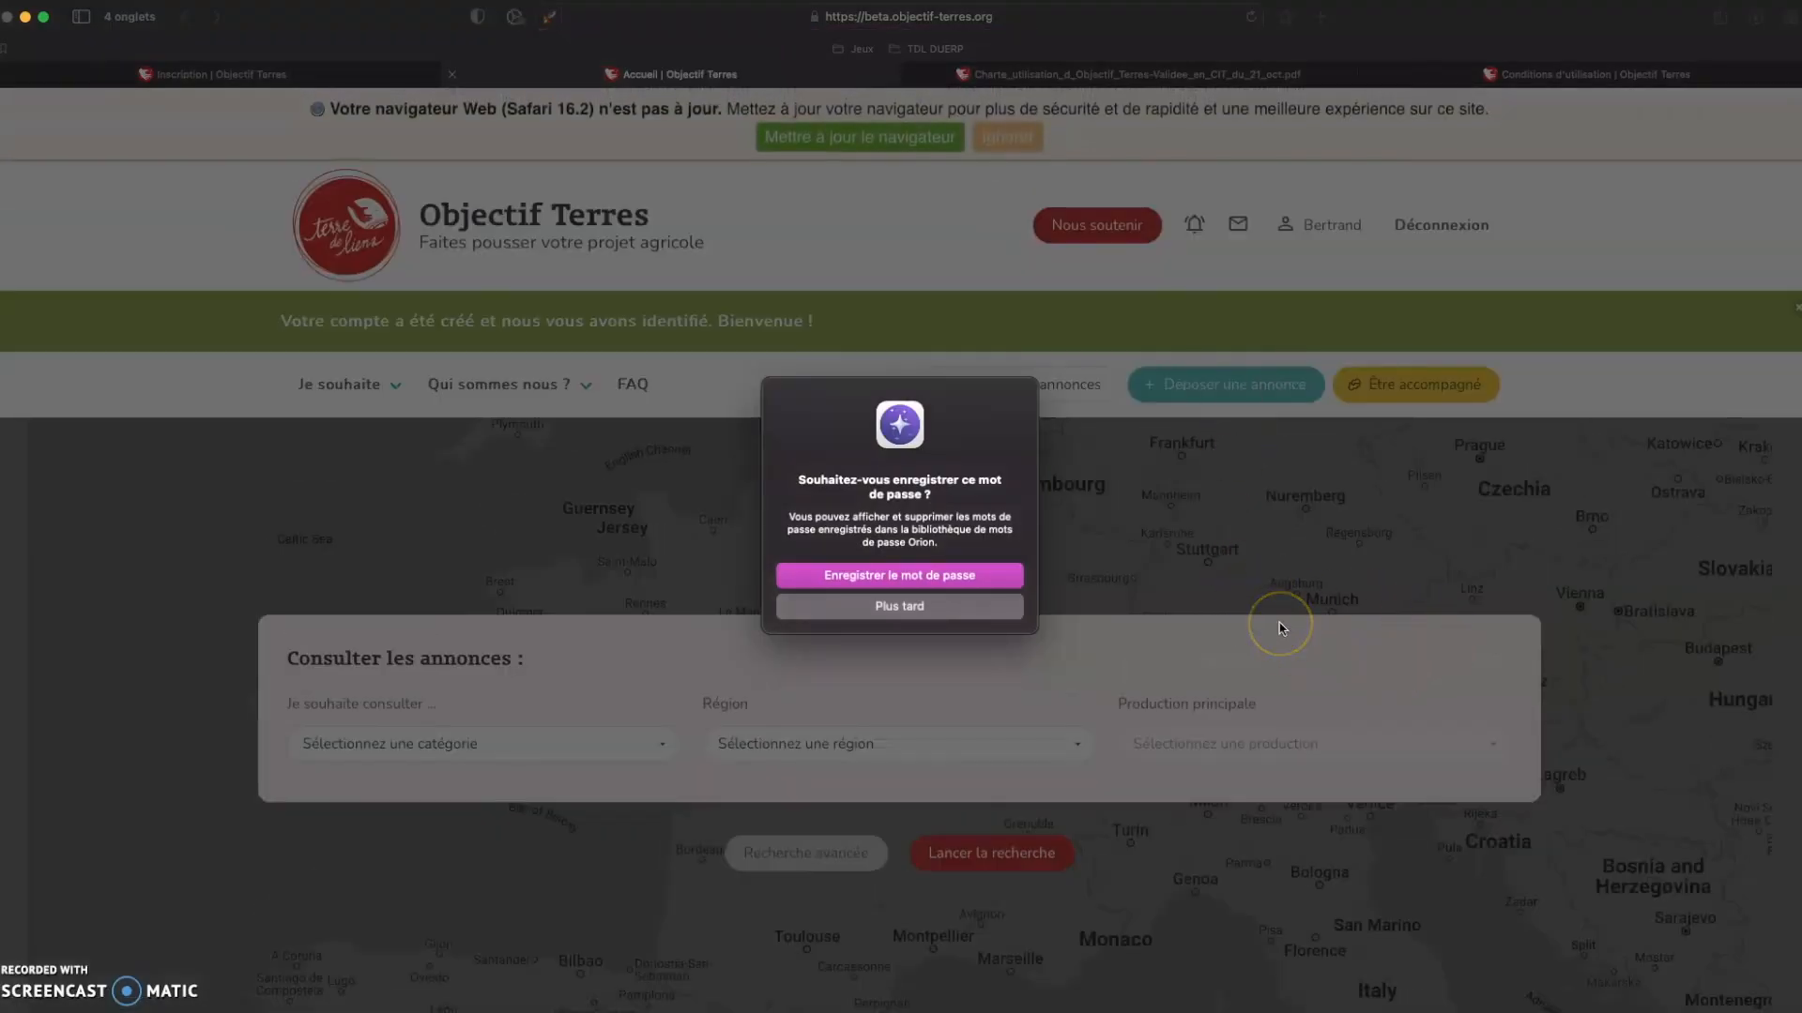
click(943, 576)
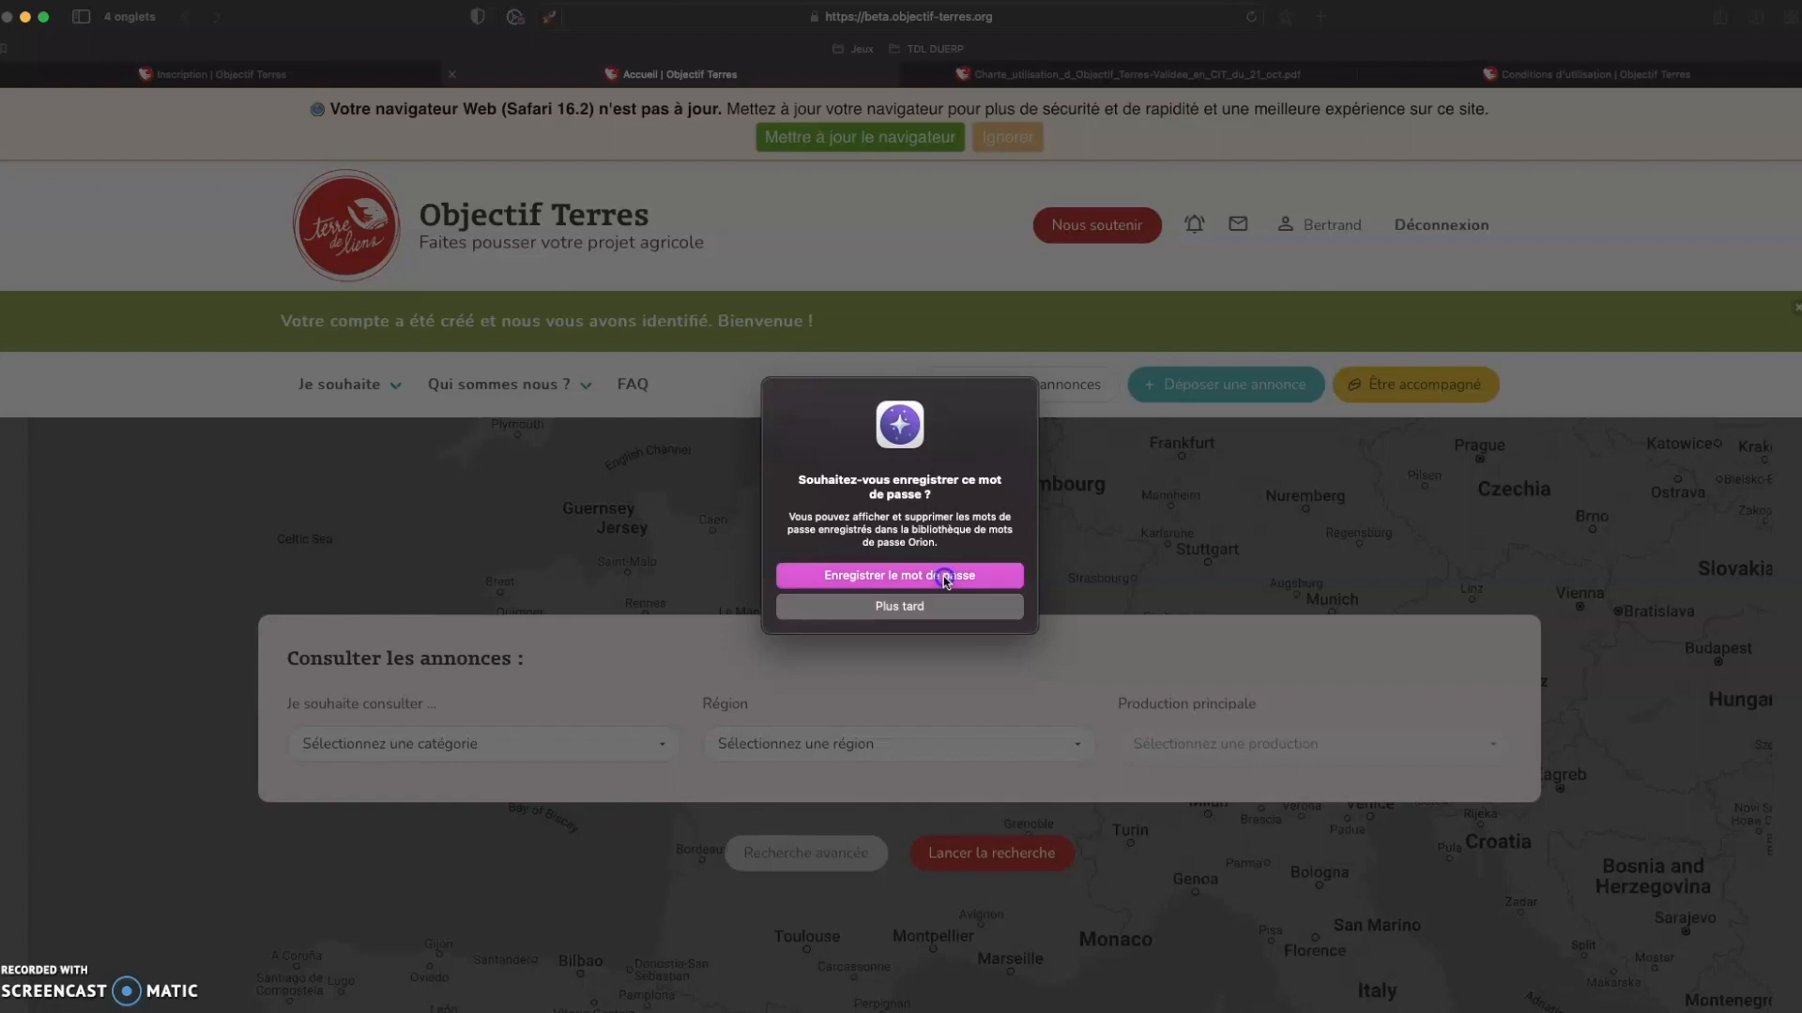